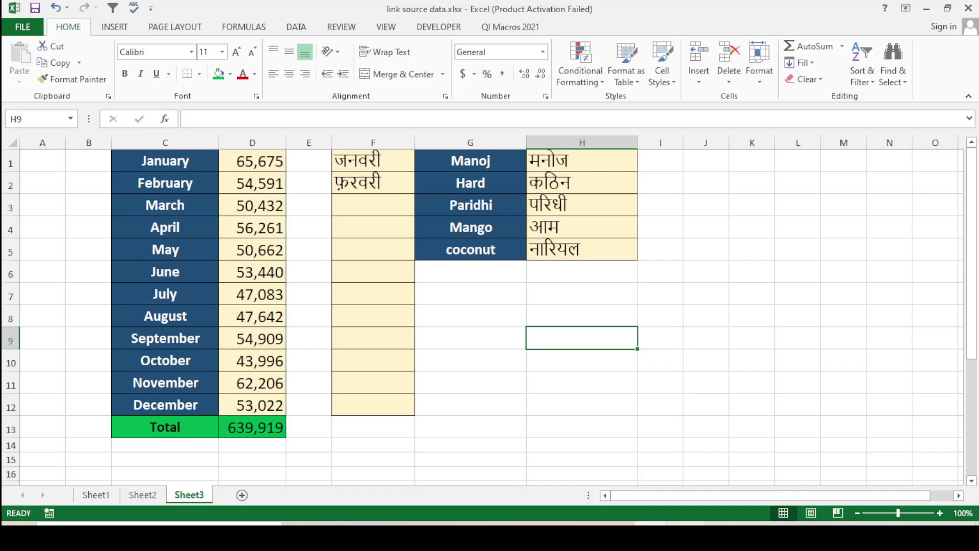
- Look over the word Manoj, the Hindi words in column H and the month names in column C
{"action": "left_click", "coordinate": [739, 357]}
{"action": "left_click", "coordinate": [512, 166]}
{"action": "left_click", "coordinate": [586, 174]}
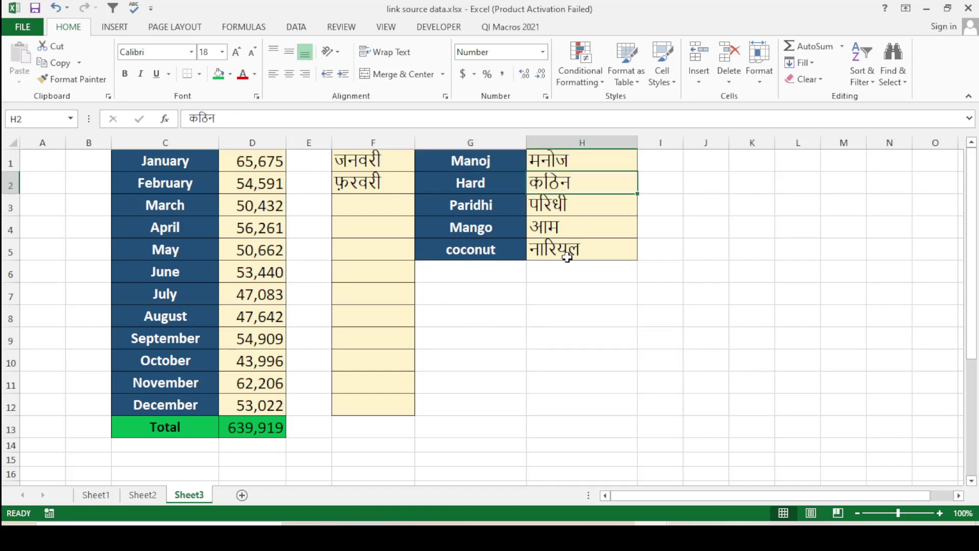
{"action": "left_click", "coordinate": [568, 257]}
{"action": "left_click", "coordinate": [535, 298]}
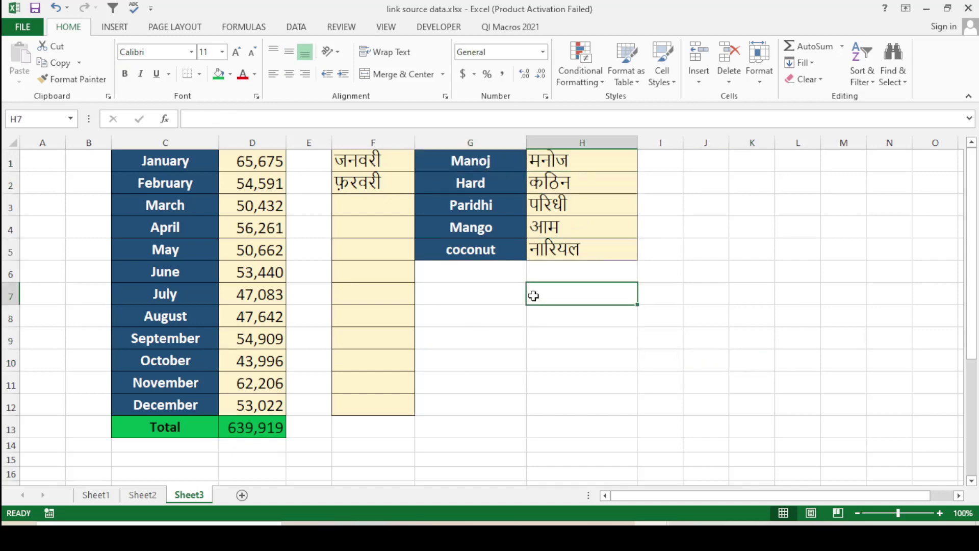
{"action": "left_click", "coordinate": [176, 175]}
{"action": "left_click", "coordinate": [169, 250]}
{"action": "left_click", "coordinate": [168, 271]}
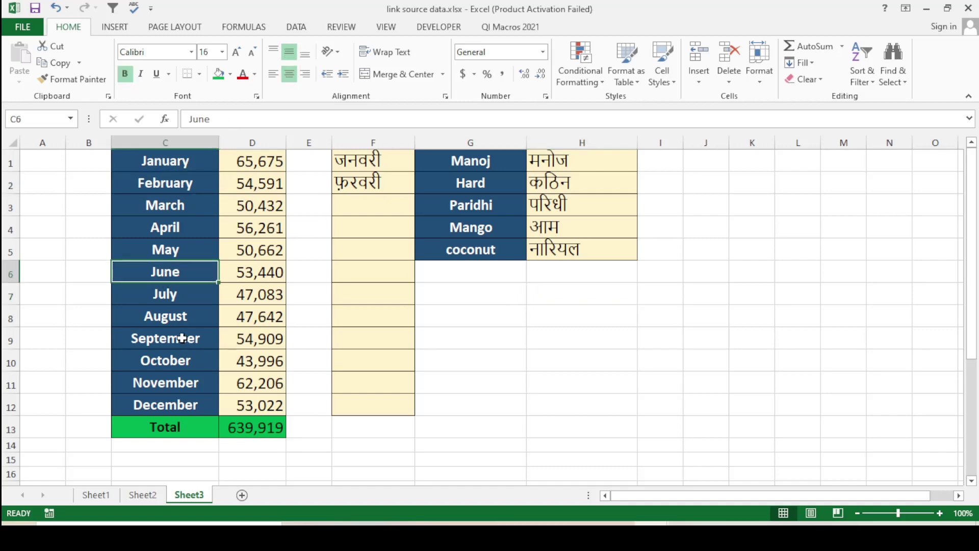
{"action": "left_click", "coordinate": [175, 338]}
{"action": "left_click", "coordinate": [356, 346]}
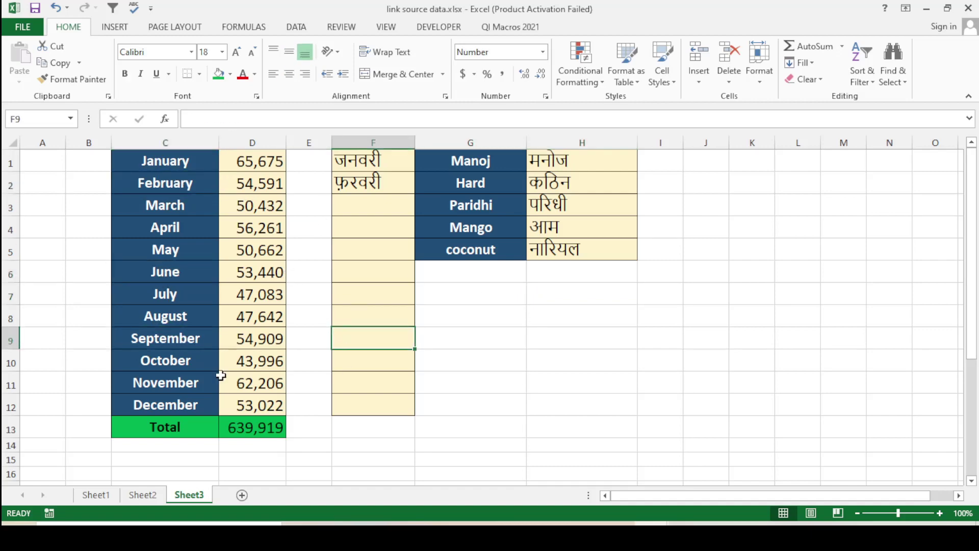
{"action": "left_click_drag", "start_coordinate": [403, 380], "coordinate": [376, 367]}
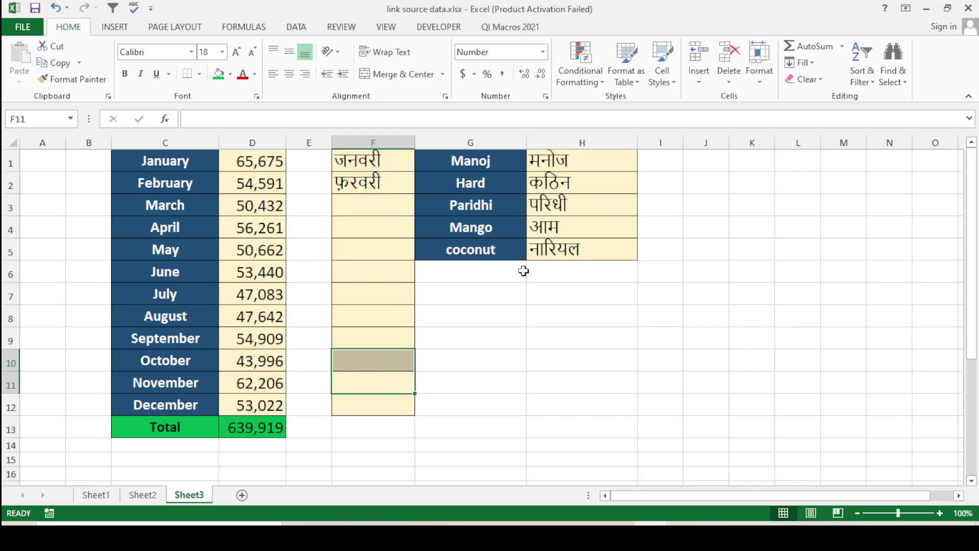
{"action": "left_click", "coordinate": [539, 322]}
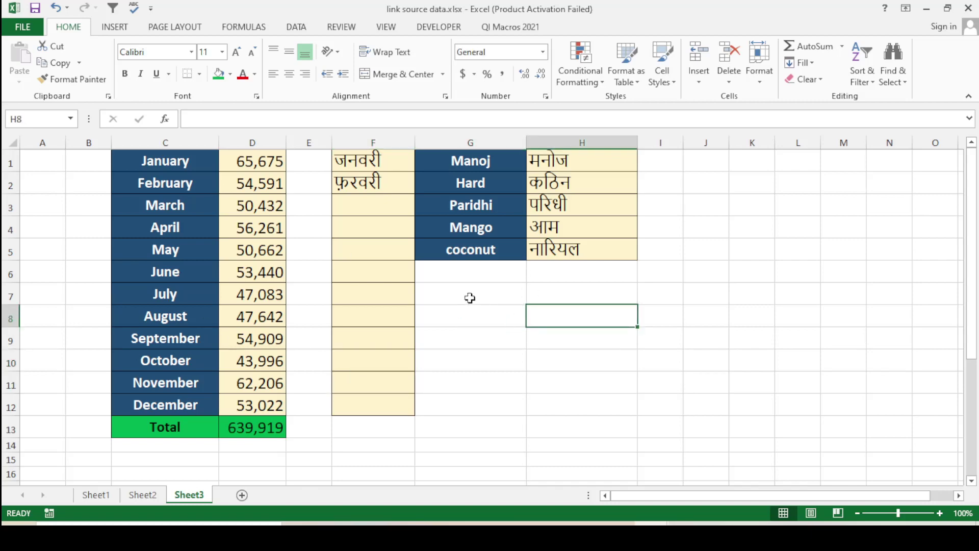
- Compare each English word in G1:G4 (Manoj, Hard, Paridhi, Mango) with its Hindi translation in H1:H4
{"action": "left_click", "coordinate": [483, 165]}
{"action": "left_click", "coordinate": [579, 163]}
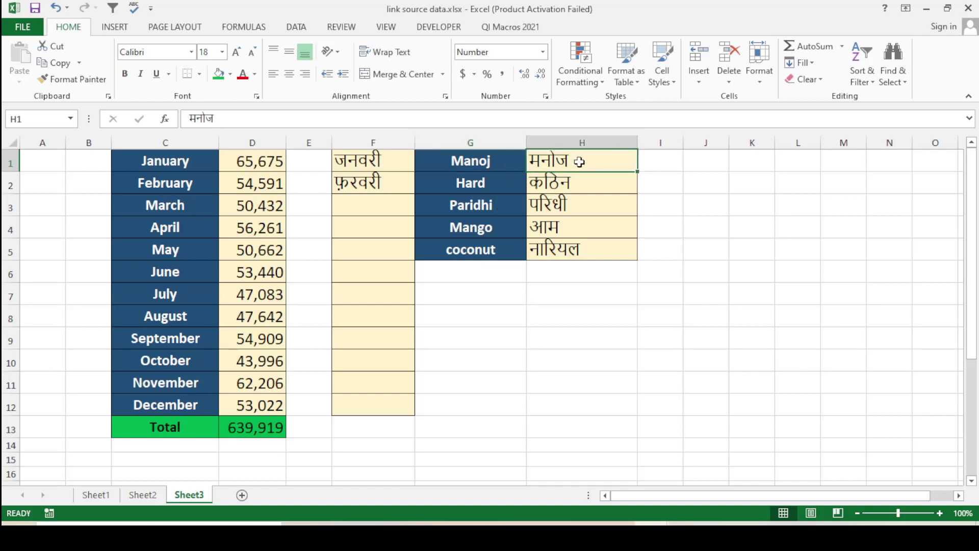
{"action": "left_click", "coordinate": [501, 183]}
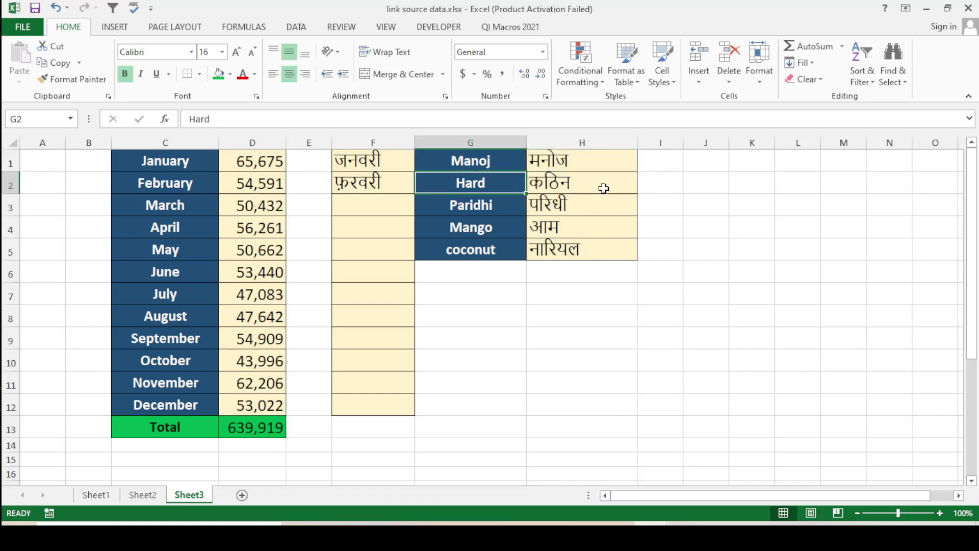
{"action": "left_click", "coordinate": [603, 188]}
{"action": "left_click", "coordinate": [504, 205]}
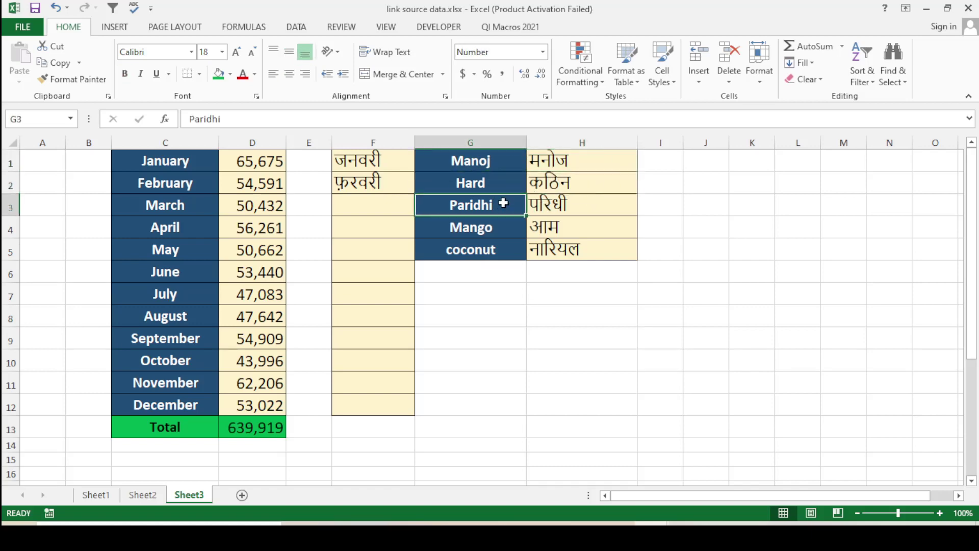
{"action": "left_click", "coordinate": [587, 207]}
{"action": "left_click", "coordinate": [508, 227]}
{"action": "left_click", "coordinate": [580, 229]}
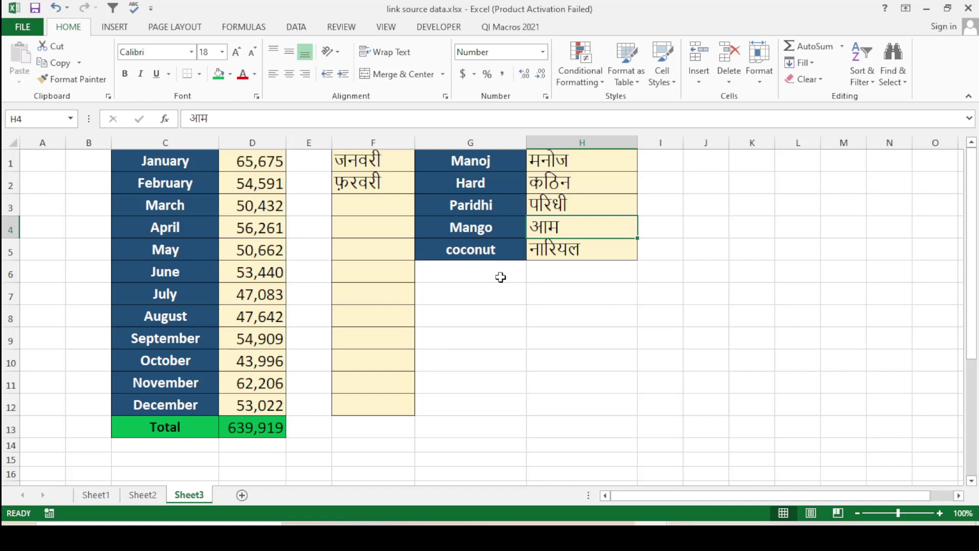
{"action": "left_click", "coordinate": [589, 295]}
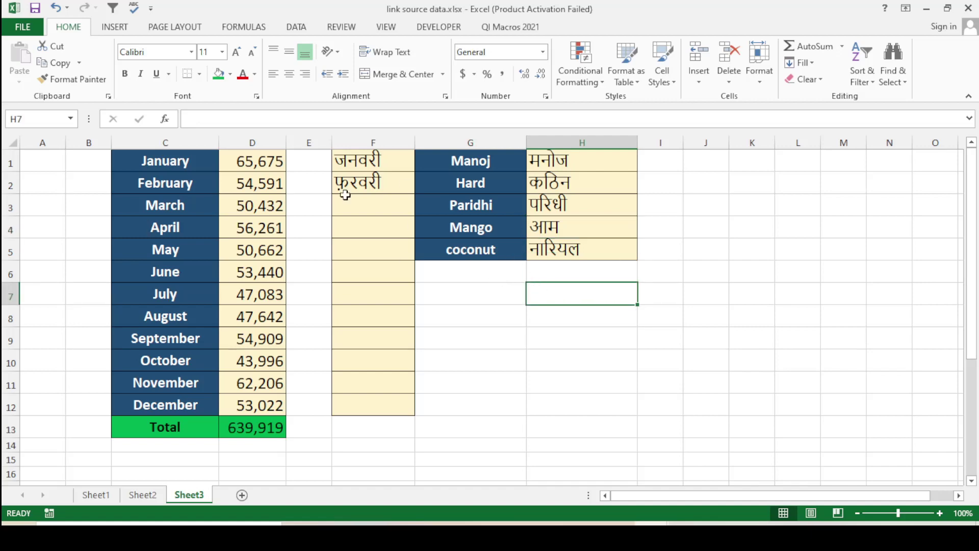
- Clear the Hindi month names from F1:F3 and the Hindi words from H1:H5
{"action": "left_click_drag", "start_coordinate": [386, 170], "coordinate": [393, 204]}
{"action": "key", "text": "Delete"}
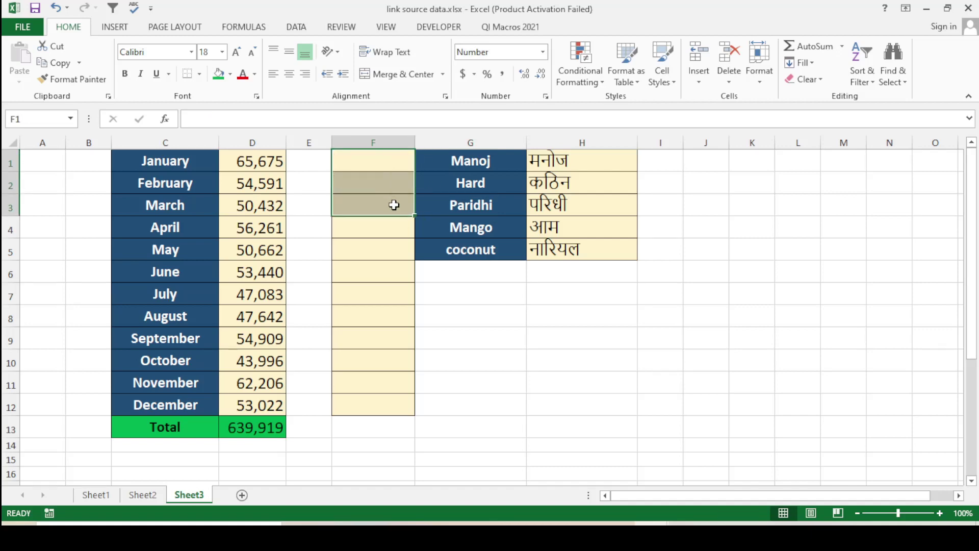
{"action": "left_click_drag", "start_coordinate": [596, 160], "coordinate": [580, 243]}
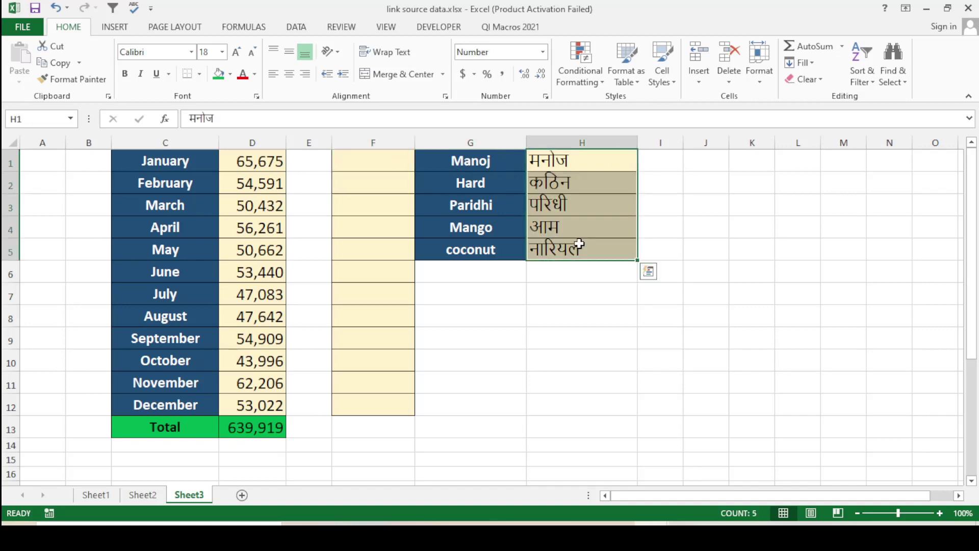
{"action": "key", "text": "Delete"}
{"action": "left_click", "coordinate": [484, 334]}
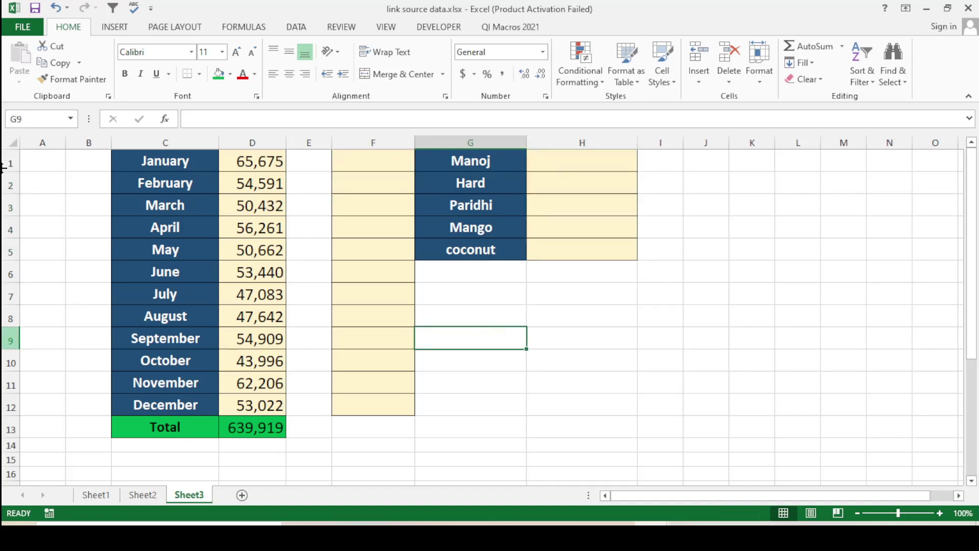
- Select the English word coconut in G5
{"action": "left_click", "coordinate": [466, 249]}
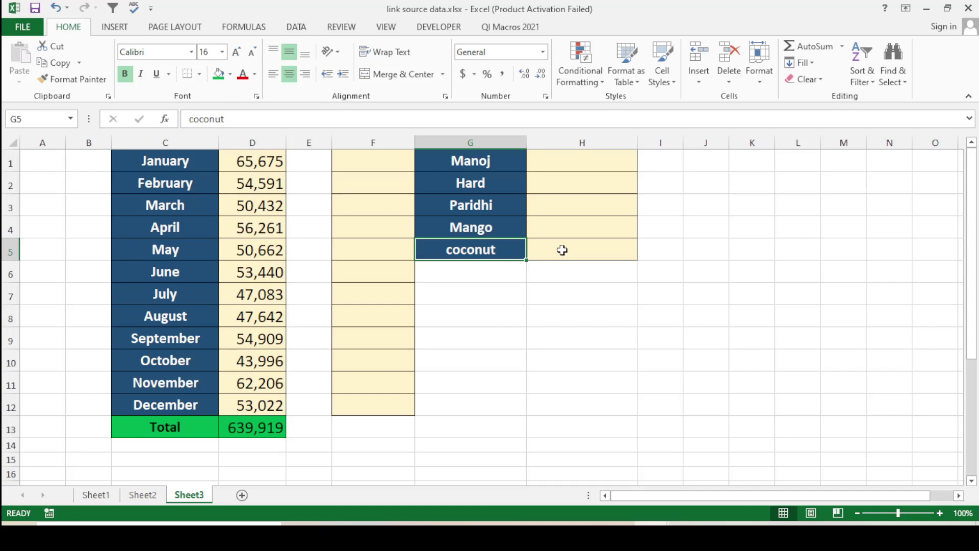
{"action": "left_click", "coordinate": [467, 320]}
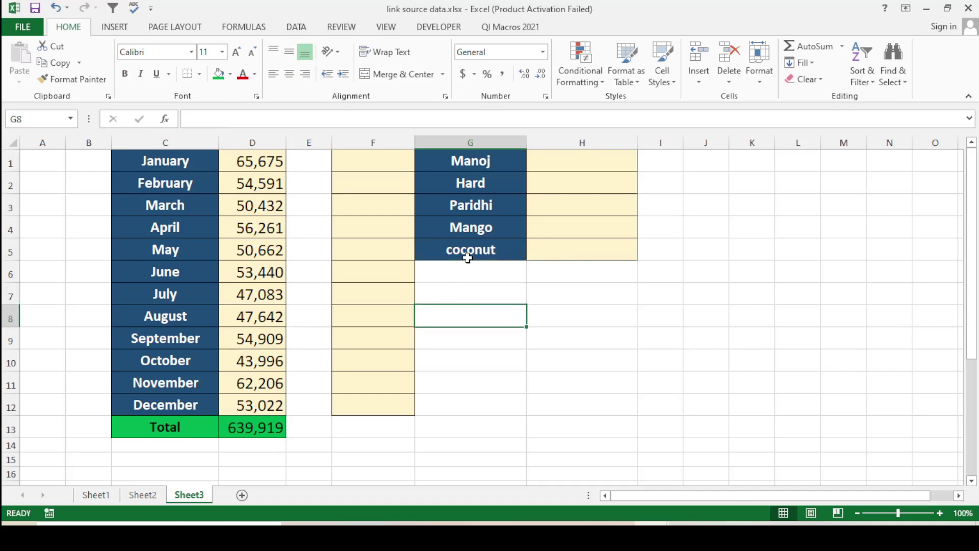
{"action": "left_click", "coordinate": [471, 250]}
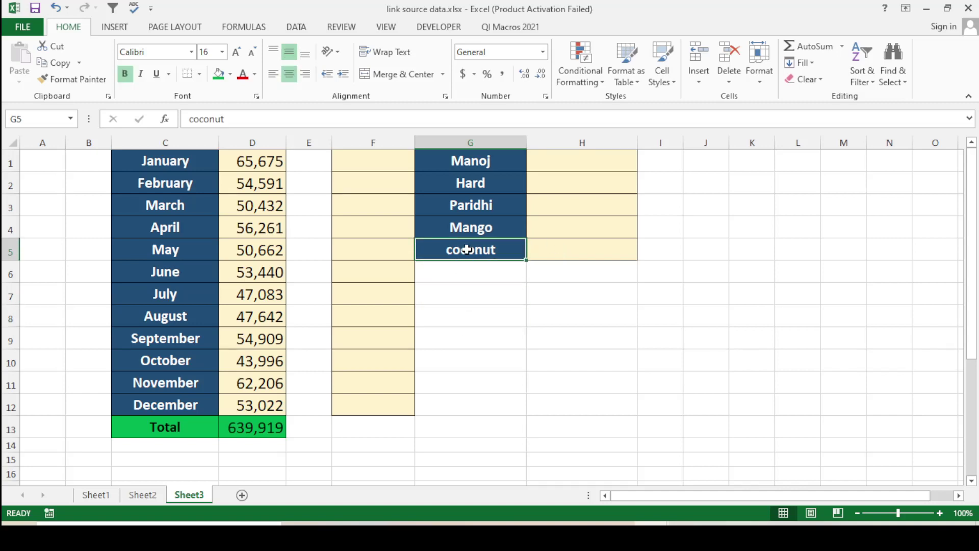
- Show coconut's English-to-Hindi translation in the Research pane and select H5 as the target
{"action": "left_click", "coordinate": [349, 30]}
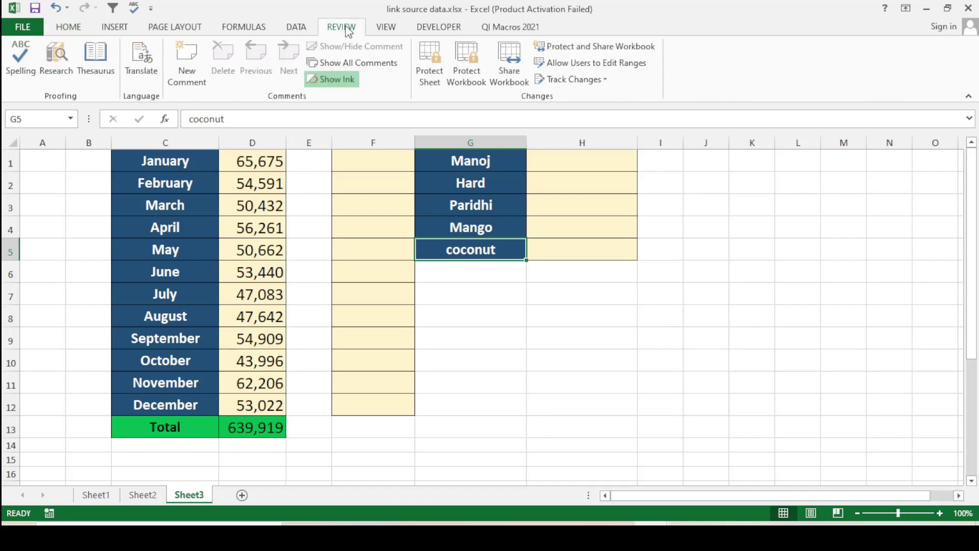
{"action": "left_click", "coordinate": [143, 60]}
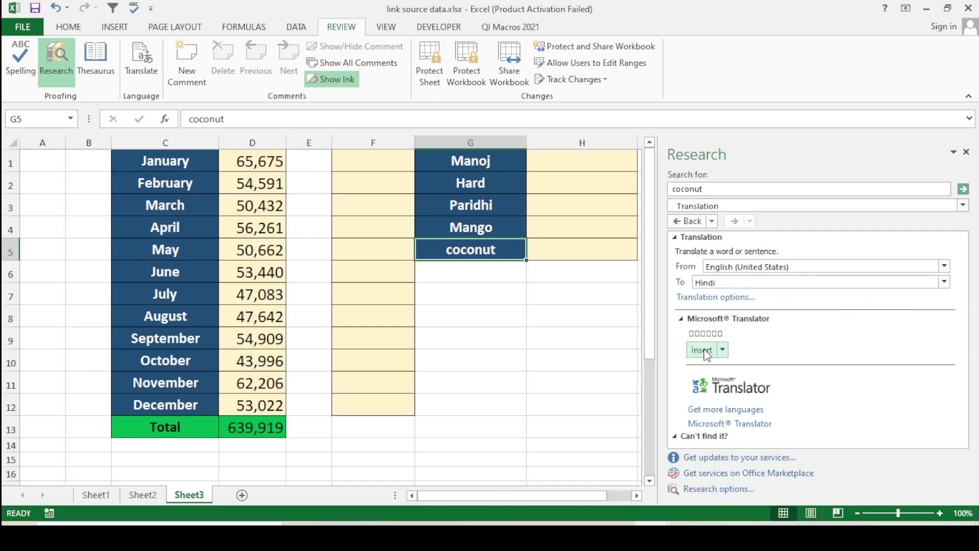
{"action": "left_click", "coordinate": [562, 252]}
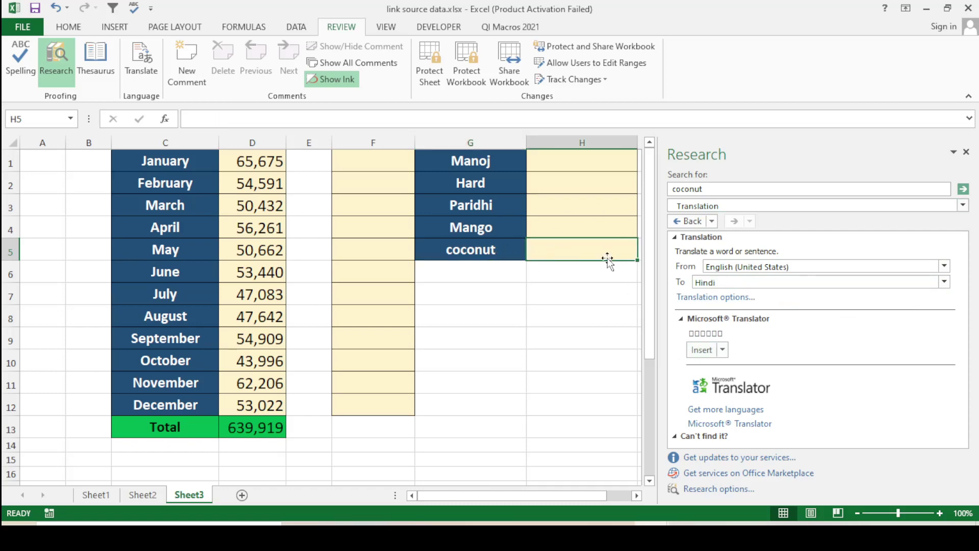
- Insert the Microsoft Translator result नारियल into H5, then select Mango in G4
{"action": "left_click", "coordinate": [700, 350]}
{"action": "left_click", "coordinate": [564, 299]}
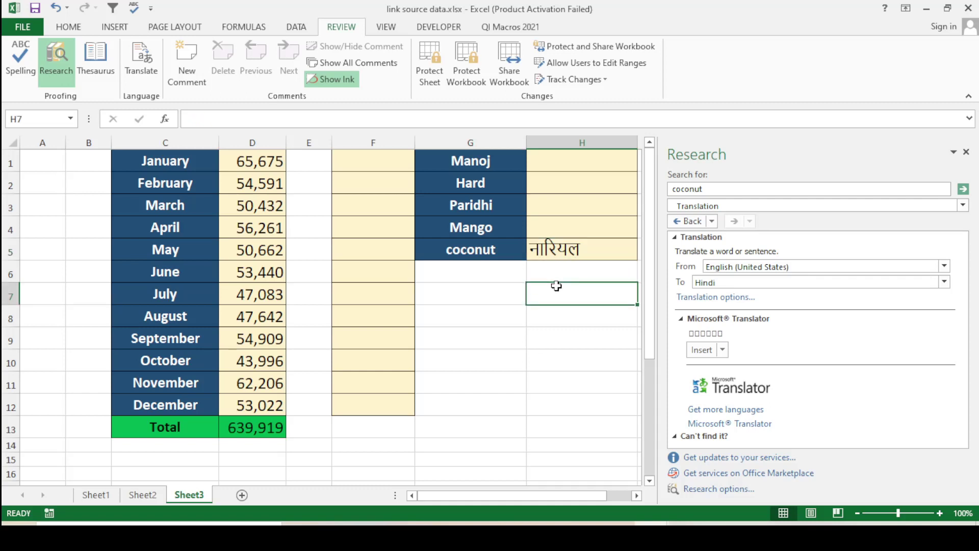
{"action": "left_click", "coordinate": [478, 229]}
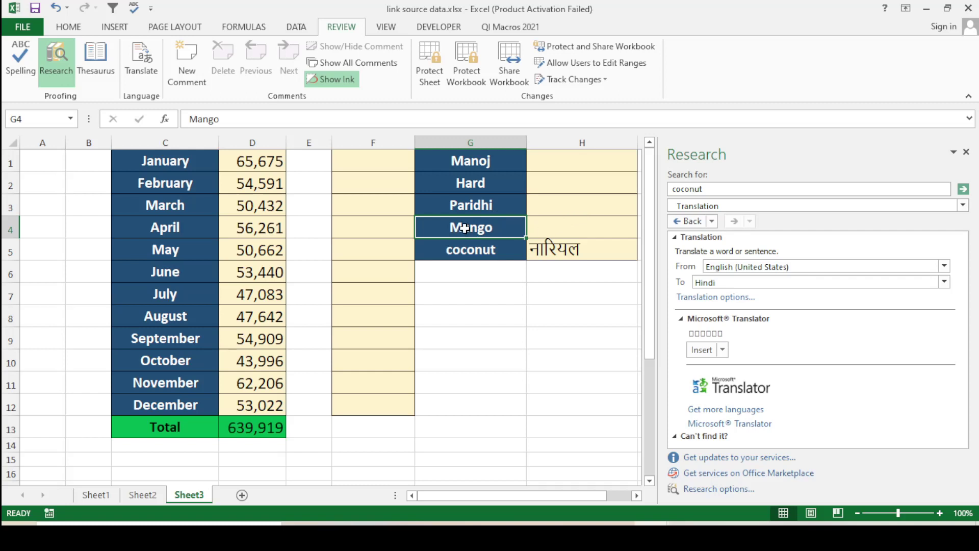
- Translate Mango and insert आम into H4, then select Paridhi in G3
{"action": "left_click", "coordinate": [139, 60]}
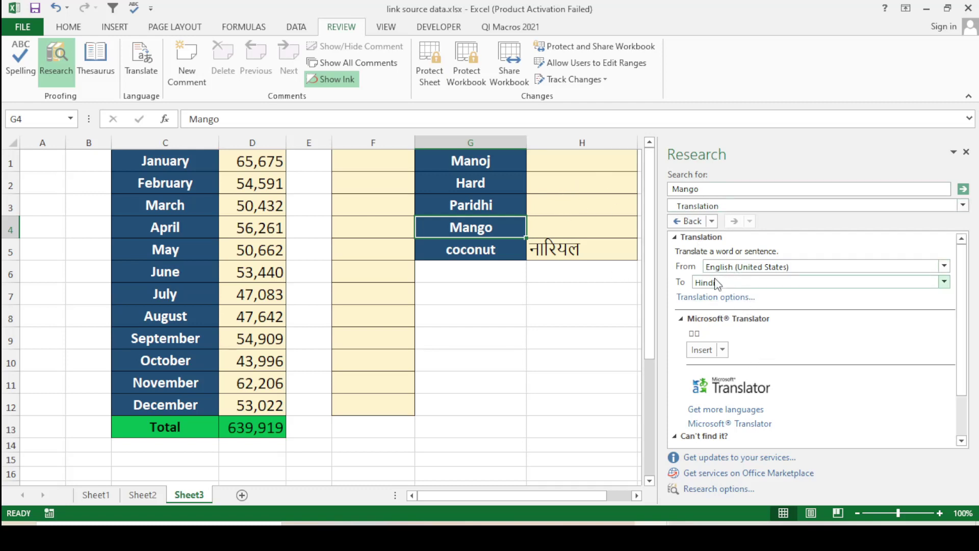
{"action": "left_click", "coordinate": [574, 229]}
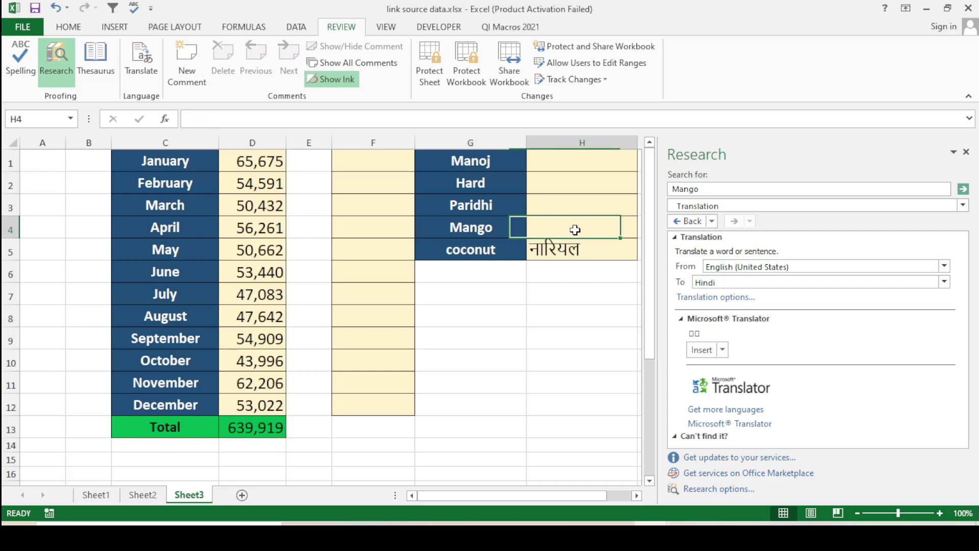
{"action": "left_click", "coordinate": [700, 352]}
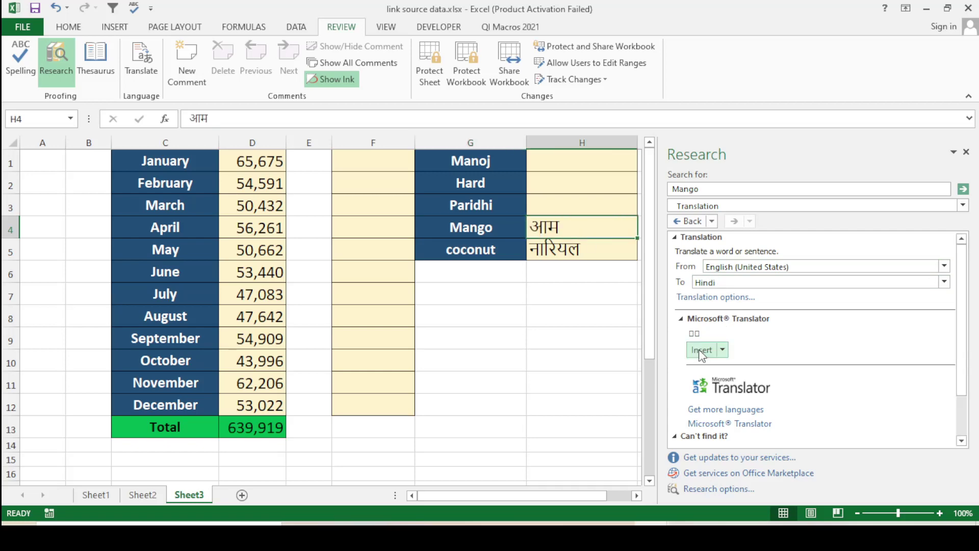
{"action": "left_click", "coordinate": [559, 309]}
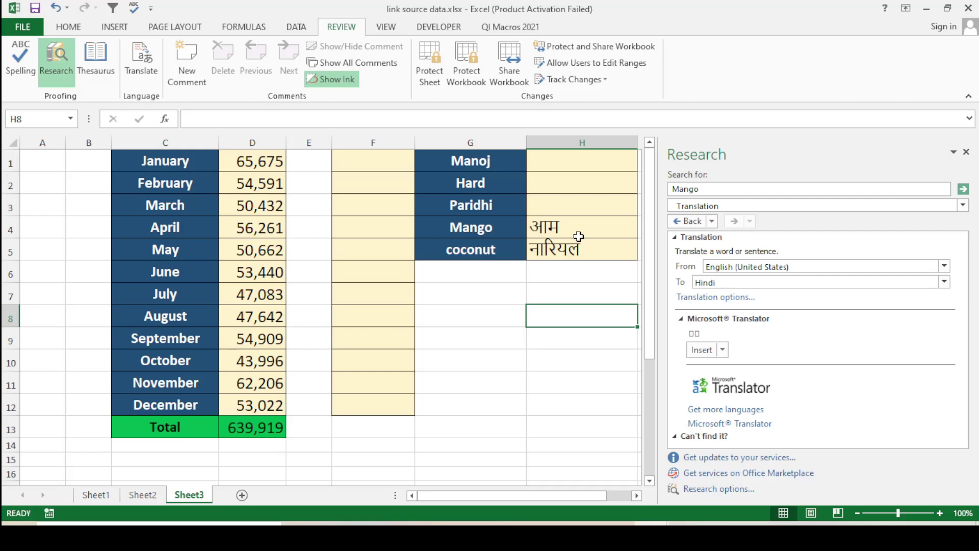
{"action": "left_click", "coordinate": [506, 206]}
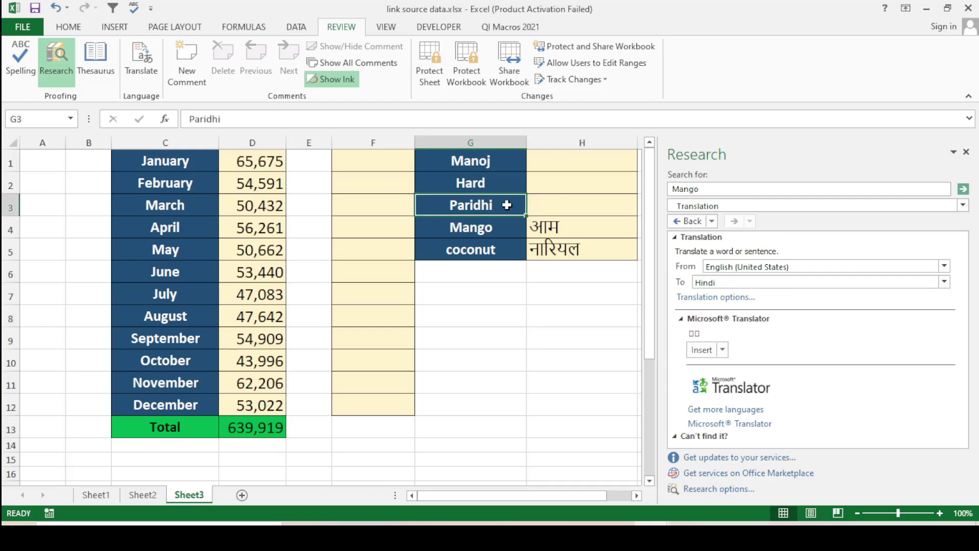
- Translate Paridhi and insert परिधी into H3 using the Insert split button
{"action": "left_click", "coordinate": [148, 65]}
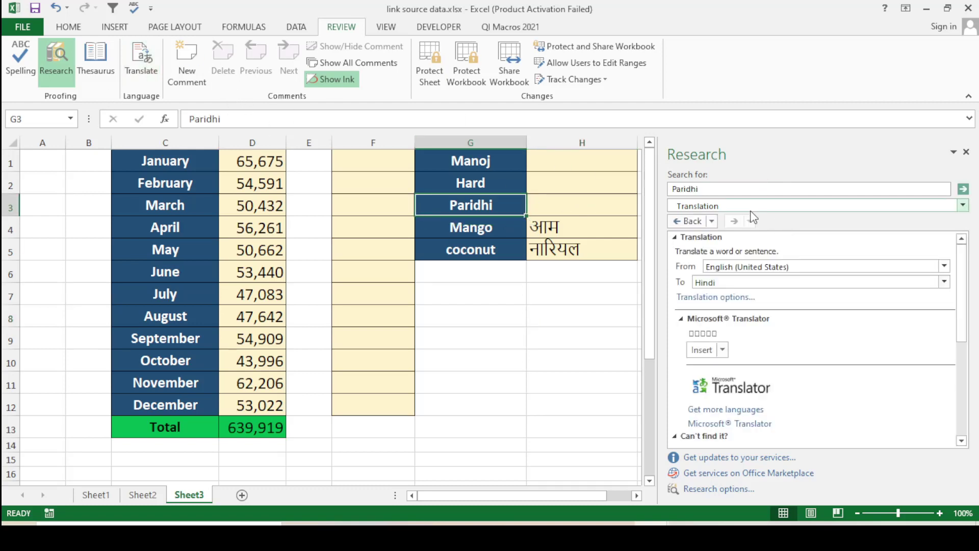
{"action": "left_click", "coordinate": [569, 205]}
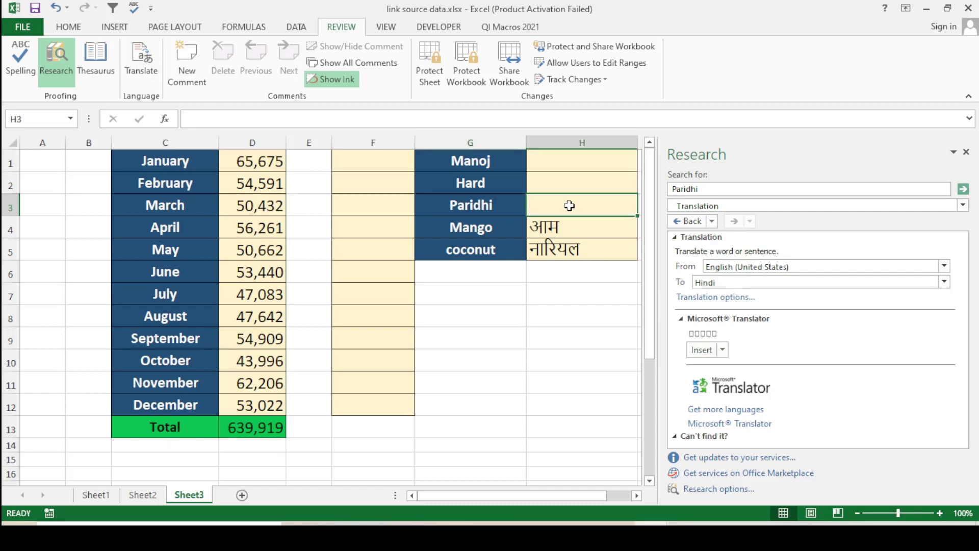
{"action": "left_click", "coordinate": [699, 350]}
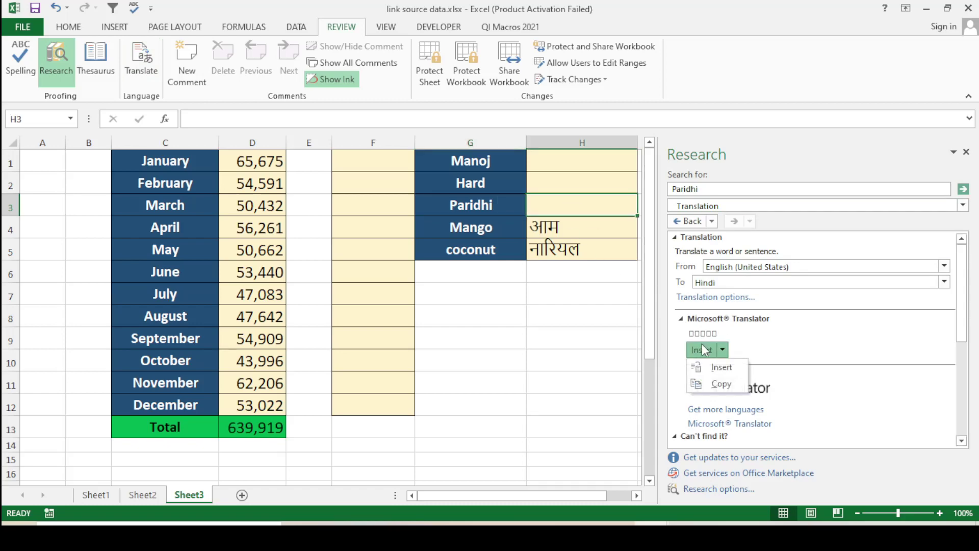
{"action": "left_click", "coordinate": [719, 367]}
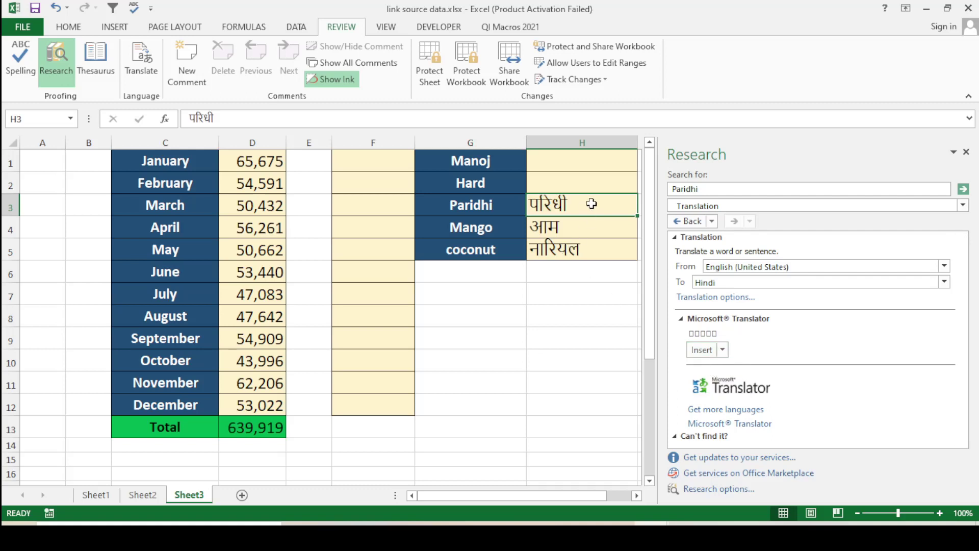
{"action": "left_click", "coordinate": [552, 309]}
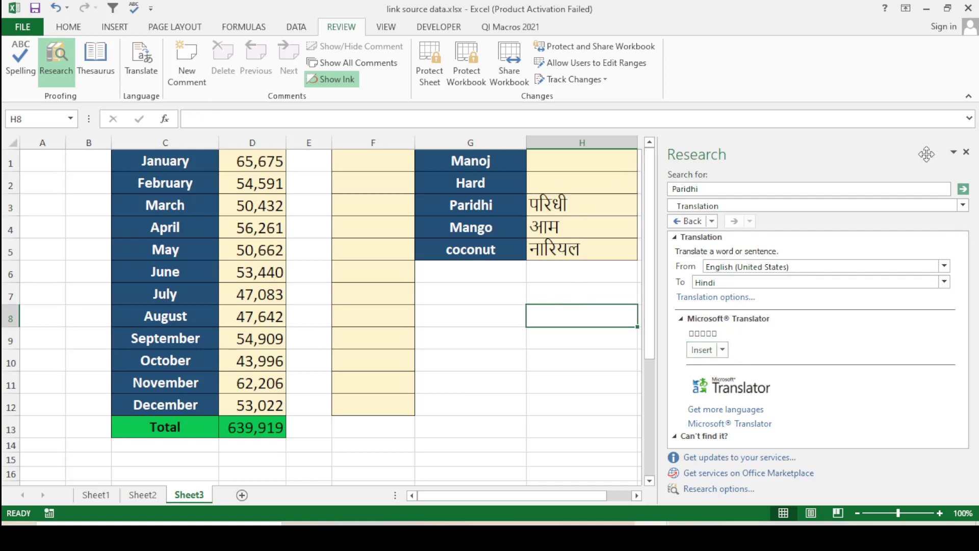
- Translate Hard from G2 and insert कठिन into H2
{"action": "left_click", "coordinate": [484, 186]}
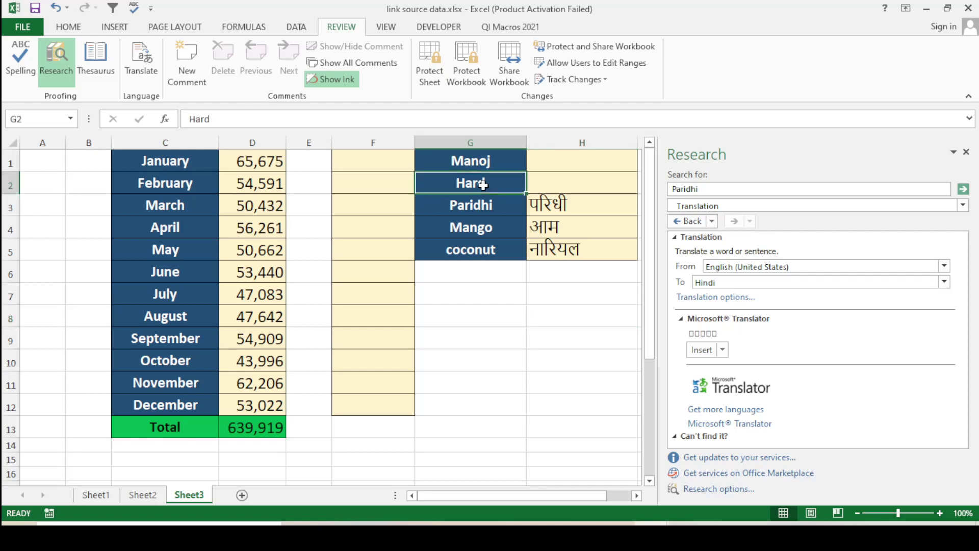
{"action": "key", "text": "Right"}
{"action": "left_click", "coordinate": [474, 181]}
{"action": "left_click", "coordinate": [141, 61]}
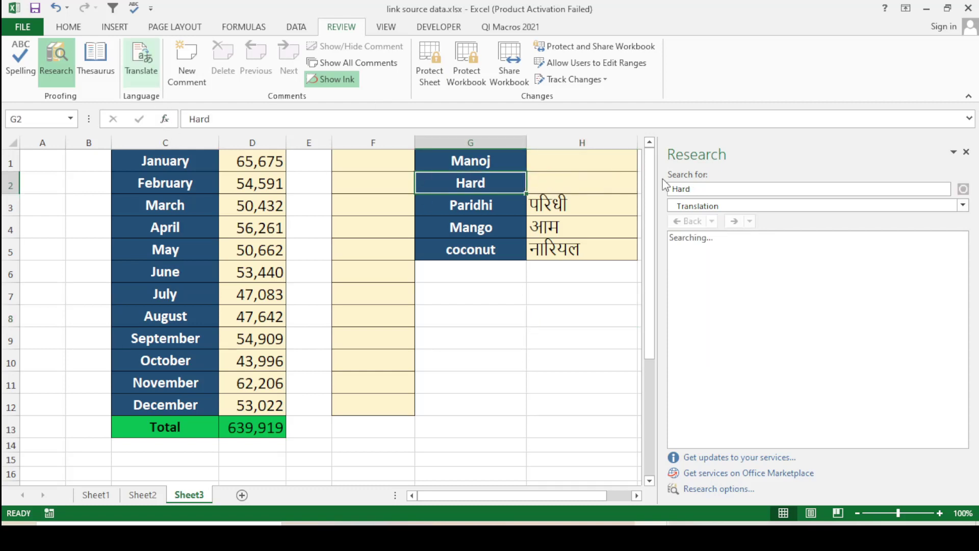
{"action": "left_click", "coordinate": [549, 182]}
{"action": "left_click", "coordinate": [701, 349]}
{"action": "left_click", "coordinate": [554, 342]}
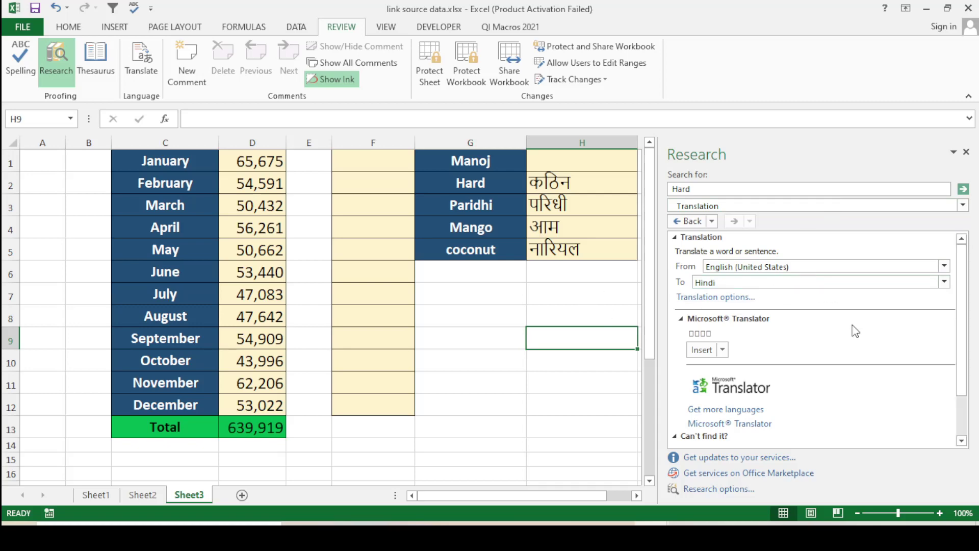
{"action": "left_click", "coordinate": [923, 267]}
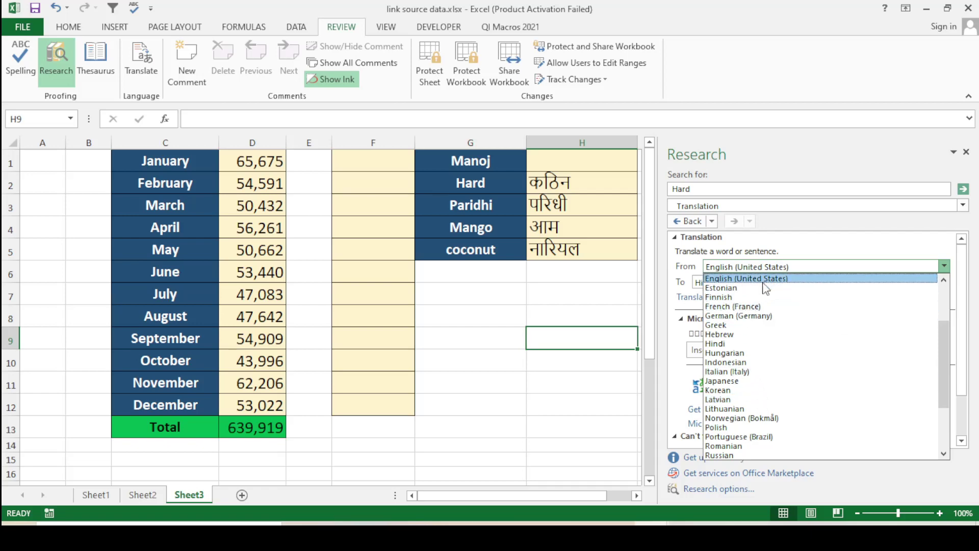
{"action": "left_click", "coordinate": [779, 279]}
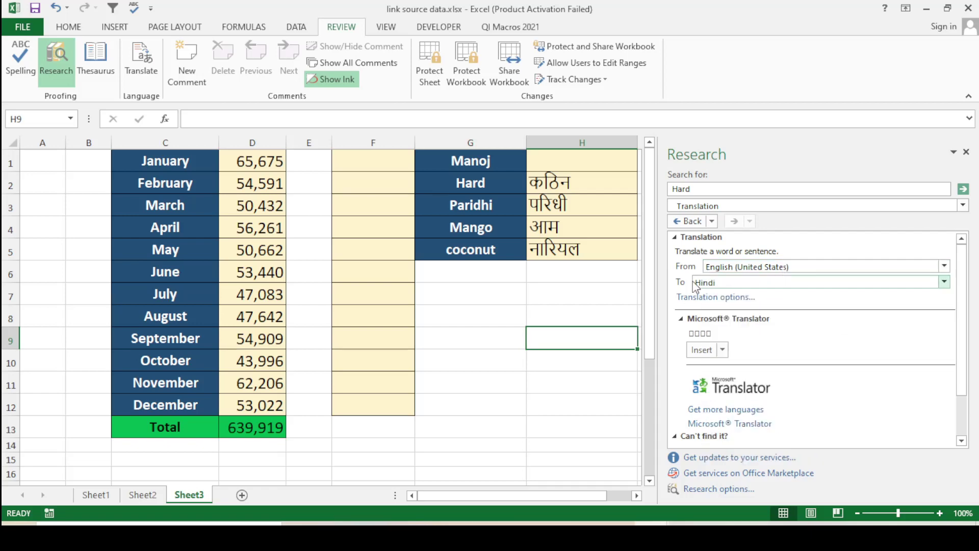
{"action": "left_click", "coordinate": [928, 282]}
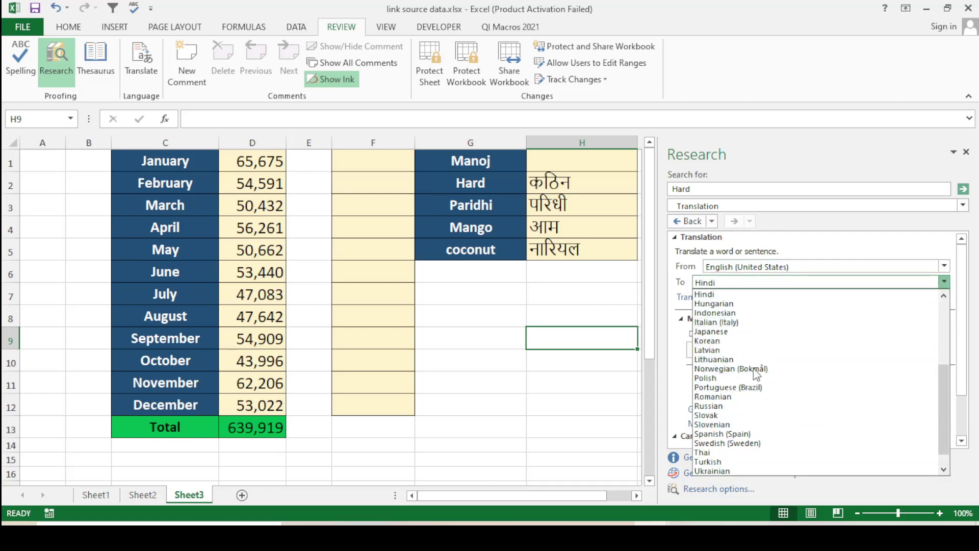
{"action": "left_click", "coordinate": [731, 296]}
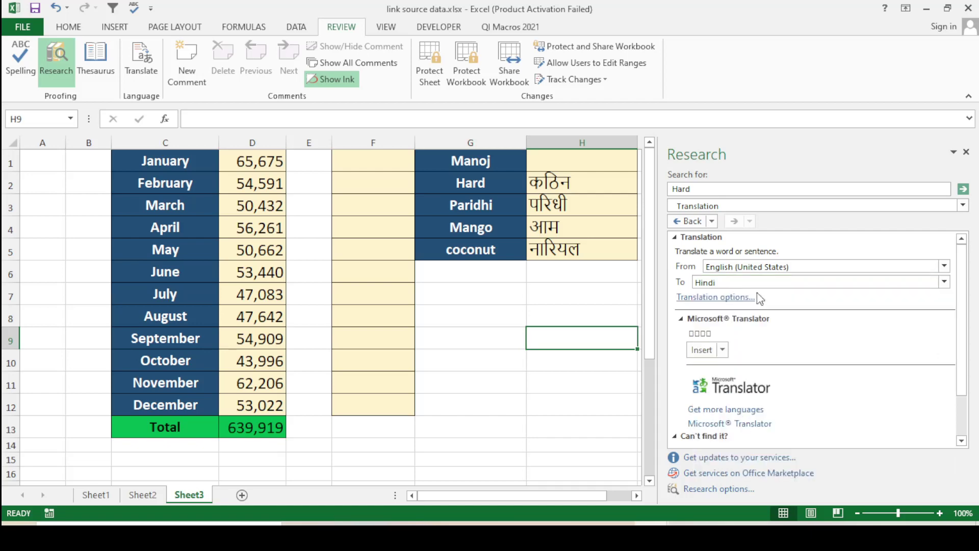
{"action": "left_click", "coordinate": [563, 384]}
{"action": "left_click", "coordinate": [541, 341]}
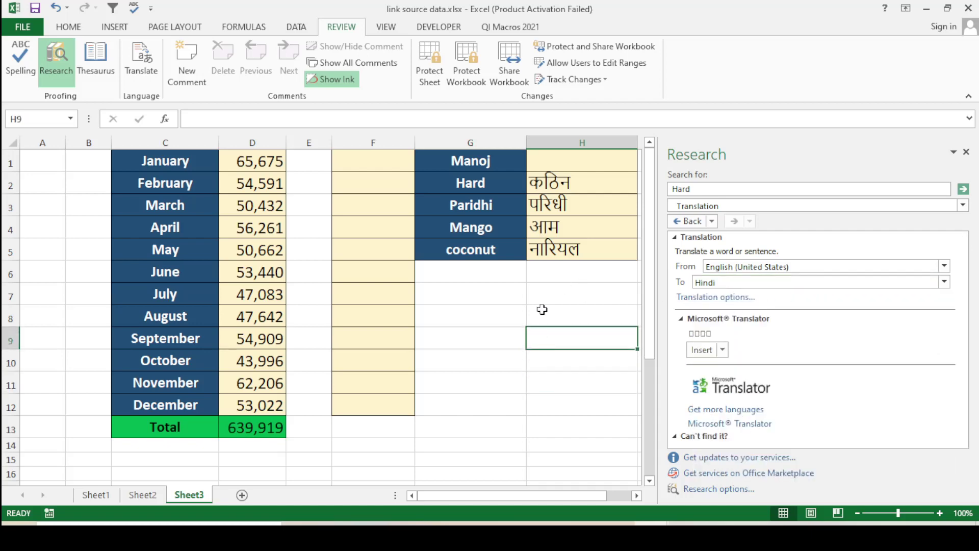
- Translate Manoj from G1 and insert मनोज into H1
{"action": "left_click", "coordinate": [508, 169]}
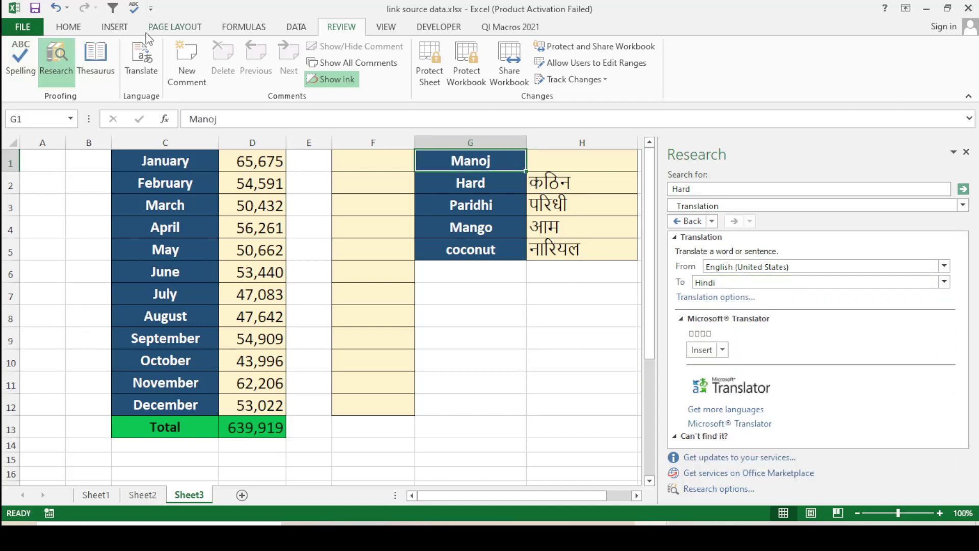
{"action": "left_click", "coordinate": [144, 58]}
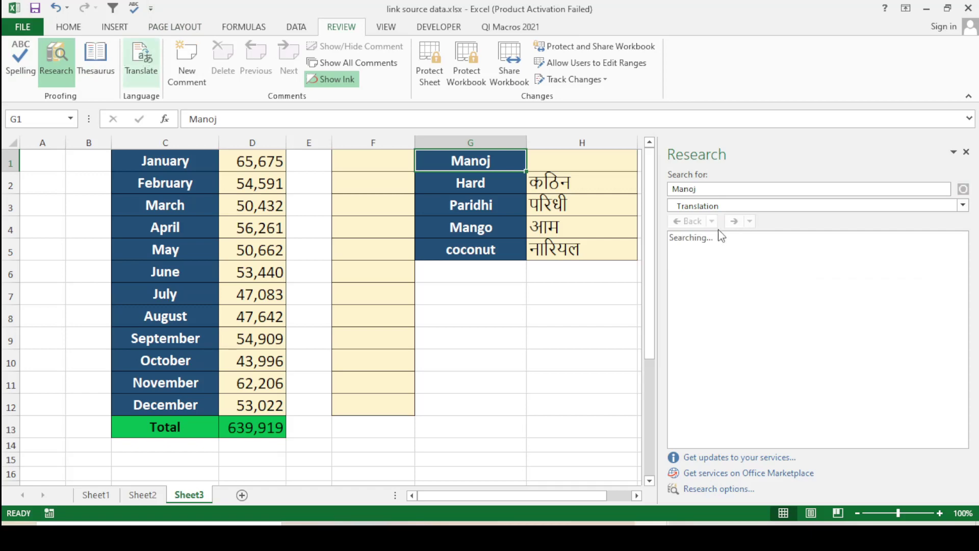
{"action": "left_click", "coordinate": [578, 161]}
{"action": "left_click", "coordinate": [701, 350]}
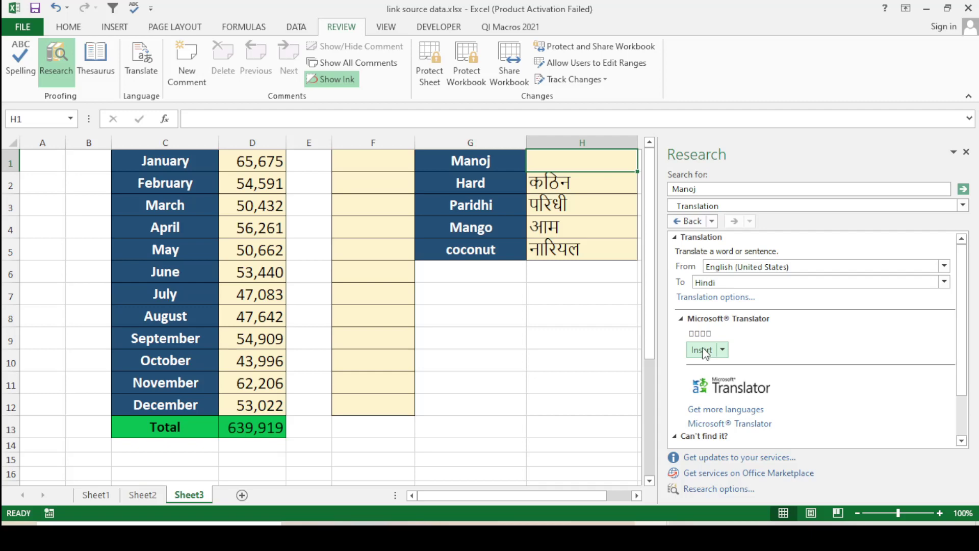
{"action": "left_click", "coordinate": [597, 330]}
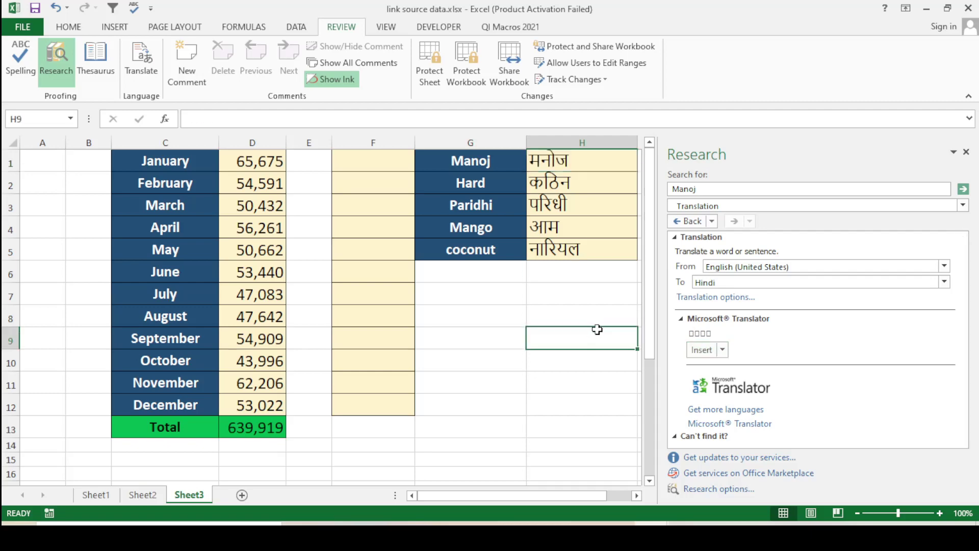
- Close the Research pane and check the translated Hindi words in column H
{"action": "left_click", "coordinate": [965, 152]}
{"action": "left_click", "coordinate": [703, 291]}
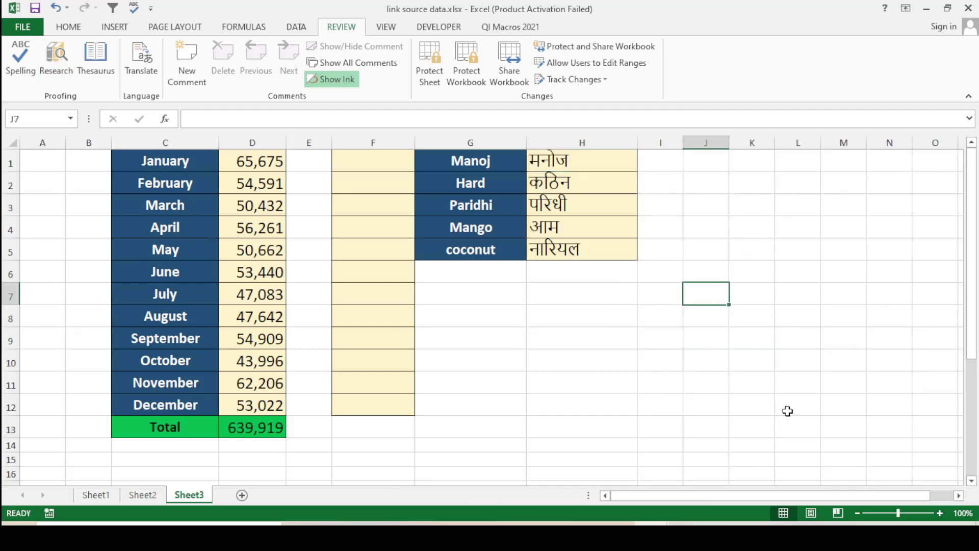
{"action": "left_click", "coordinate": [489, 163]}
{"action": "key", "text": "Right"}
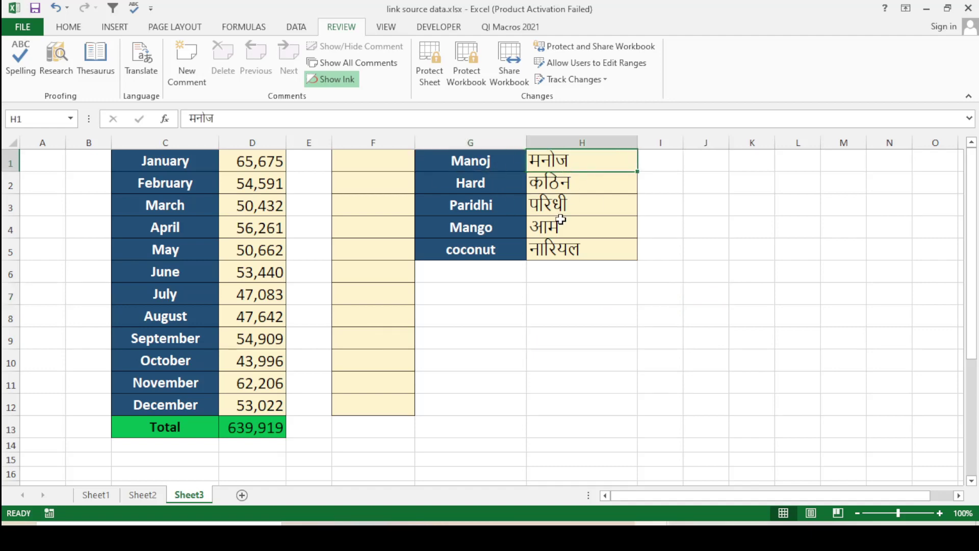
{"action": "left_click", "coordinate": [576, 252]}
{"action": "left_click", "coordinate": [578, 275]}
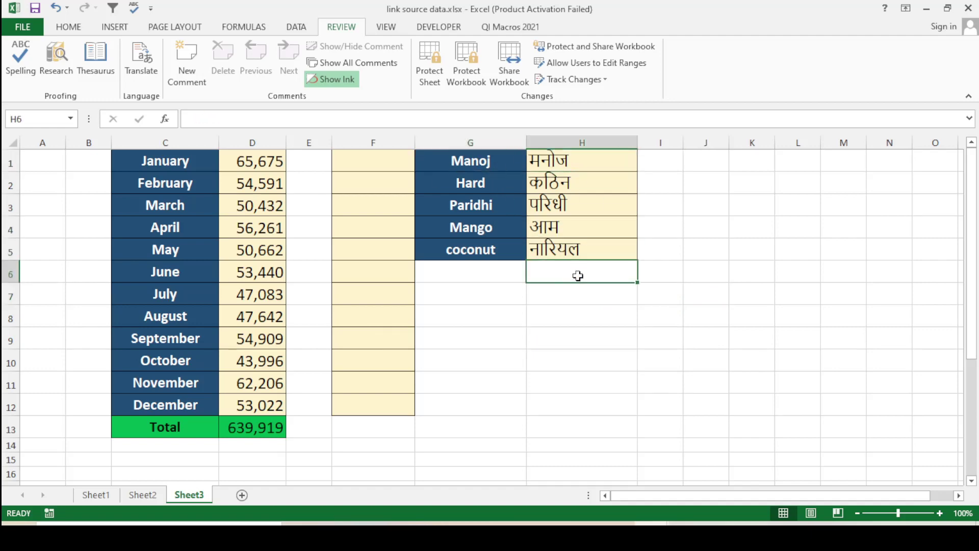
- Translate September from C9 and insert सितंबर into F9
{"action": "left_click", "coordinate": [561, 307]}
{"action": "left_click", "coordinate": [167, 340]}
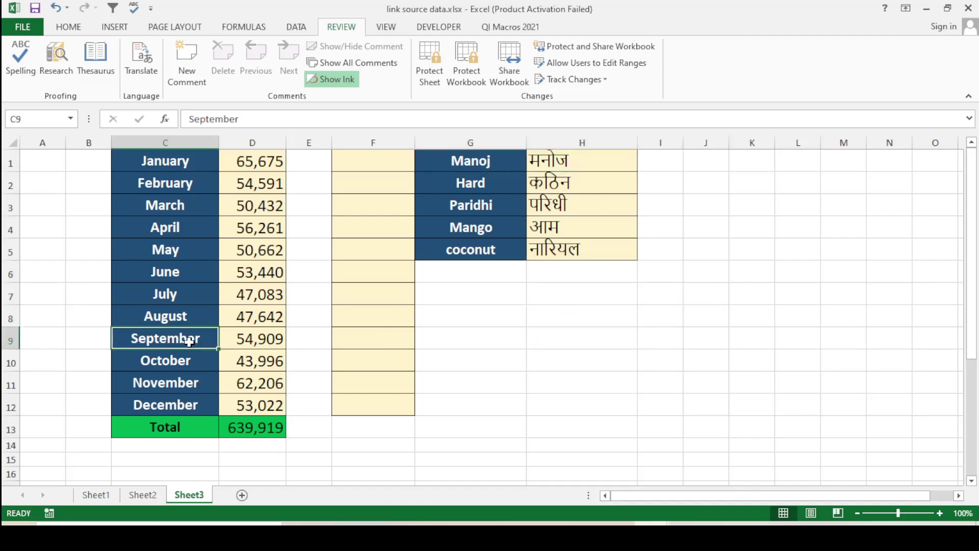
{"action": "left_click", "coordinate": [344, 337]}
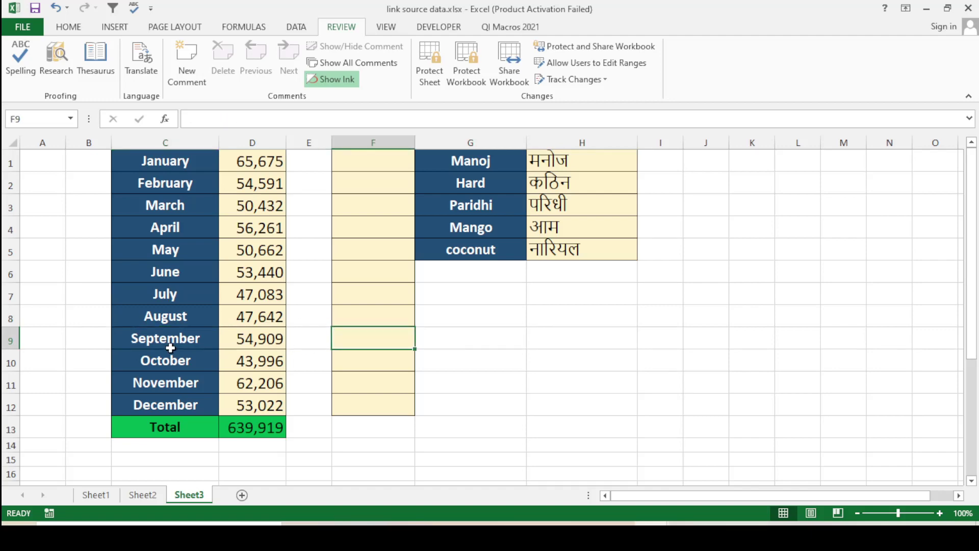
{"action": "left_click", "coordinate": [184, 337]}
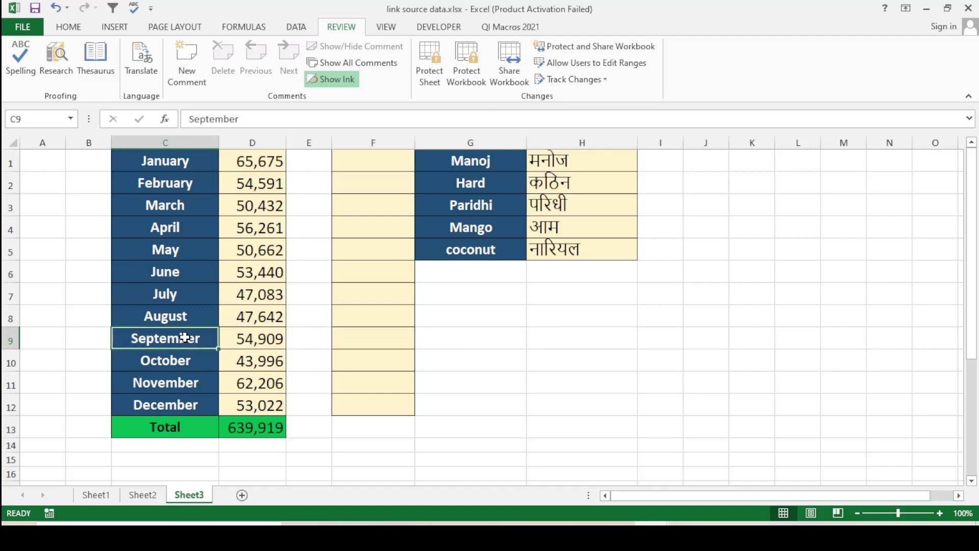
{"action": "left_click", "coordinate": [137, 62]}
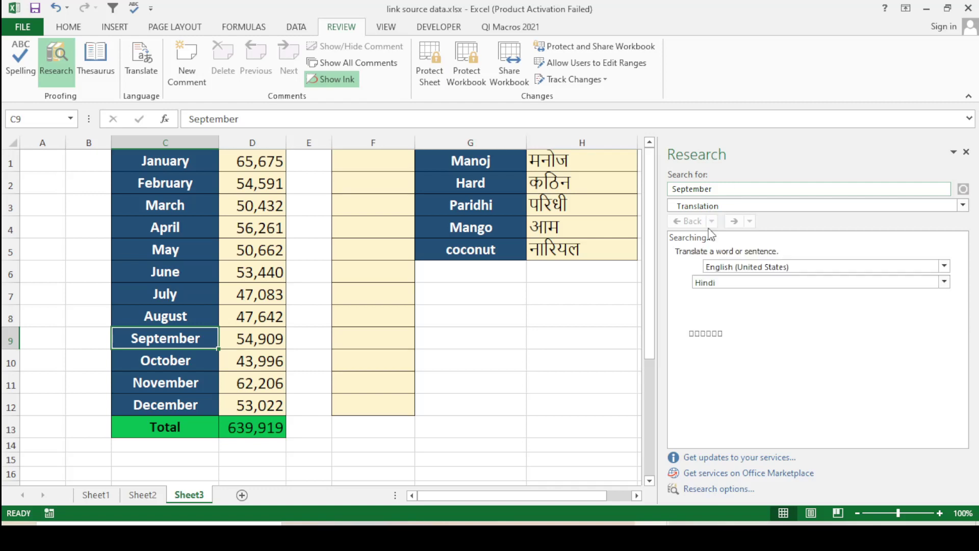
{"action": "left_click", "coordinate": [373, 342]}
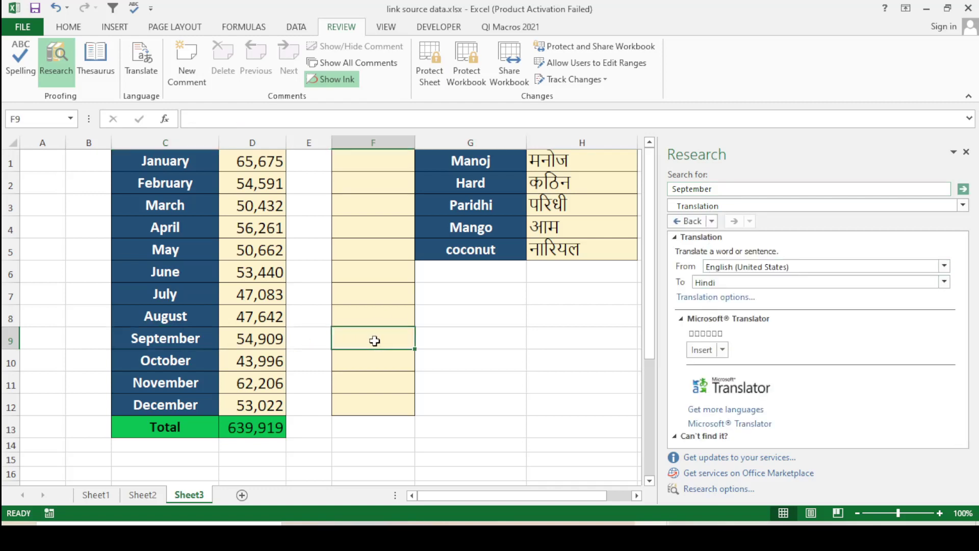
{"action": "left_click", "coordinate": [701, 349]}
{"action": "left_click", "coordinate": [467, 377]}
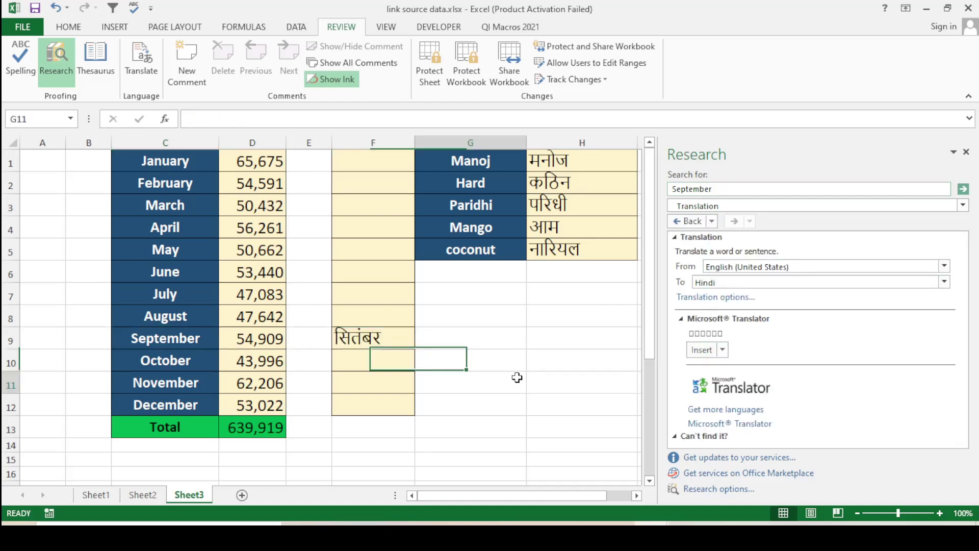
- Select the word September in the Research pane's search box to replace it
{"action": "left_click", "coordinate": [523, 339]}
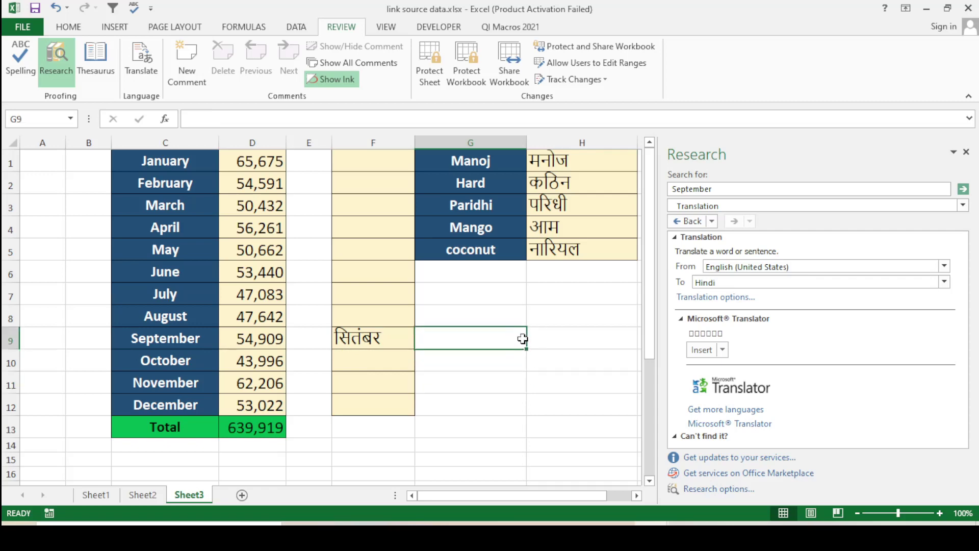
{"action": "left_click", "coordinate": [577, 310]}
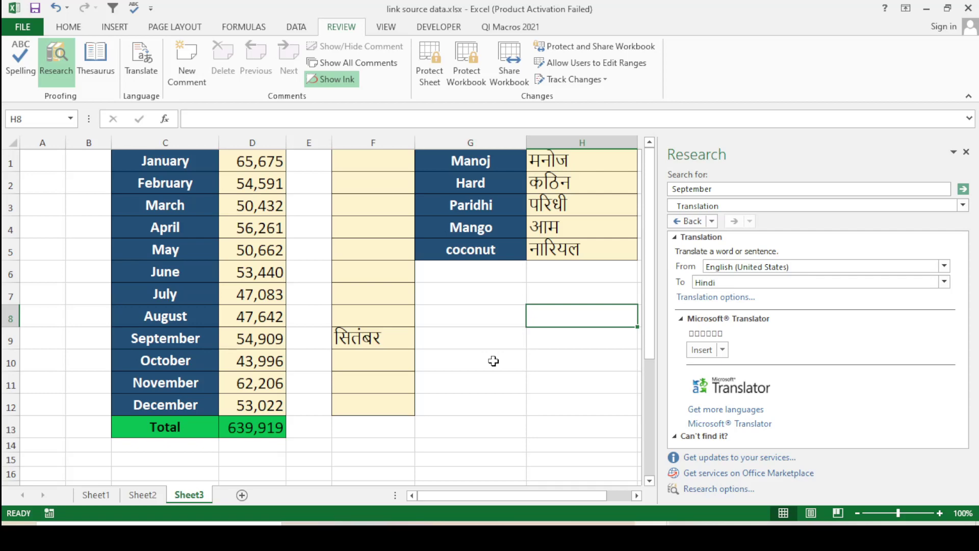
{"action": "left_click", "coordinate": [515, 315]}
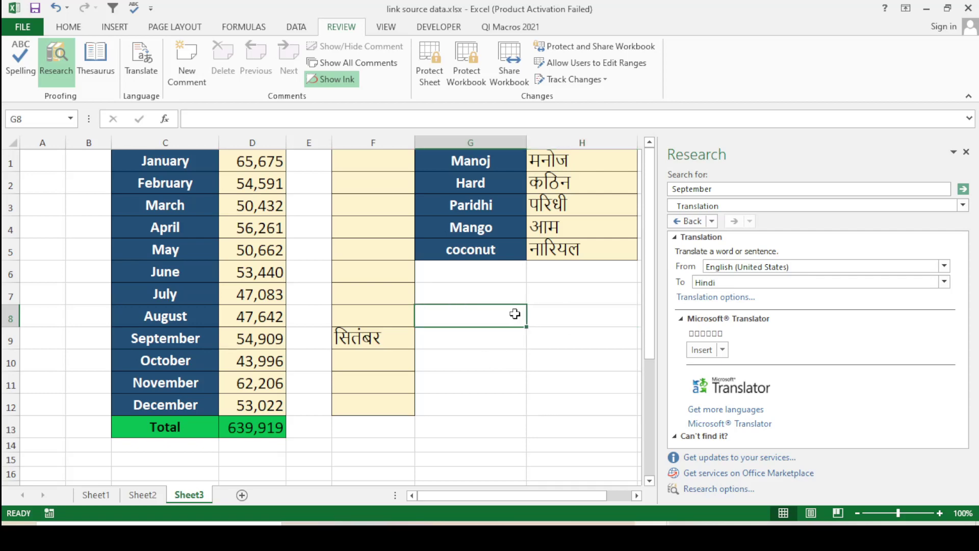
{"action": "left_click", "coordinate": [565, 301]}
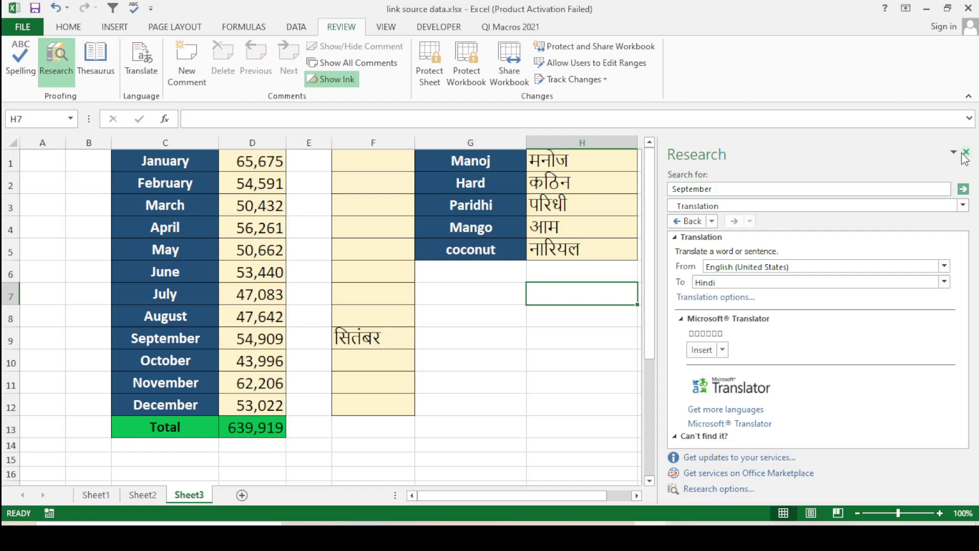
{"action": "left_click_drag", "start_coordinate": [714, 189], "coordinate": [646, 191]}
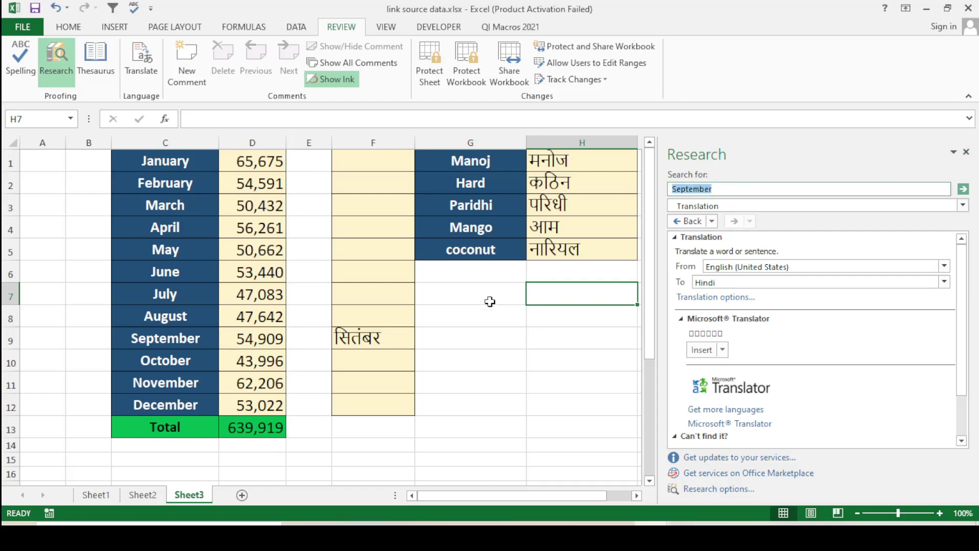
- Search the Research pane for 'cup' and insert प्याला into F12
{"action": "type", "text": "d"}
{"action": "left_click", "coordinate": [963, 189]}
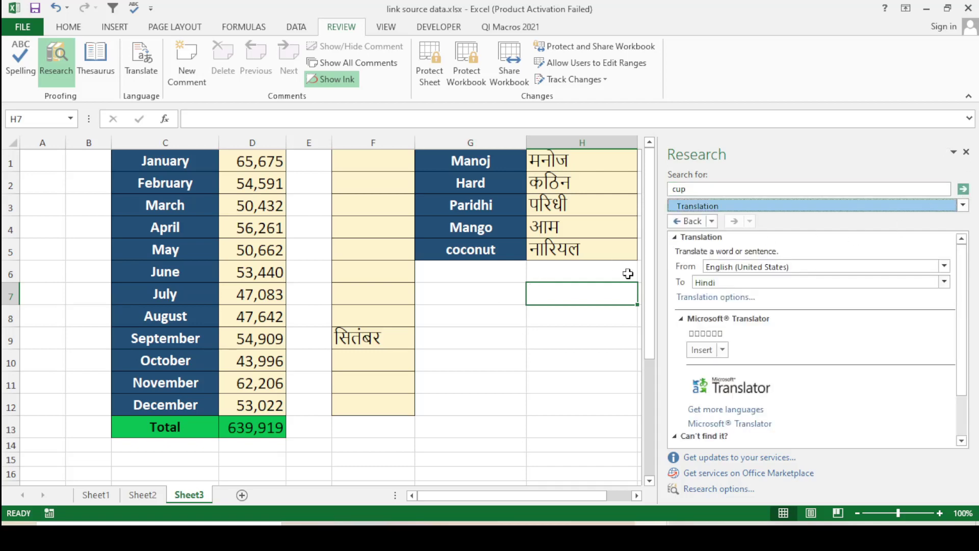
{"action": "left_click", "coordinate": [454, 338]}
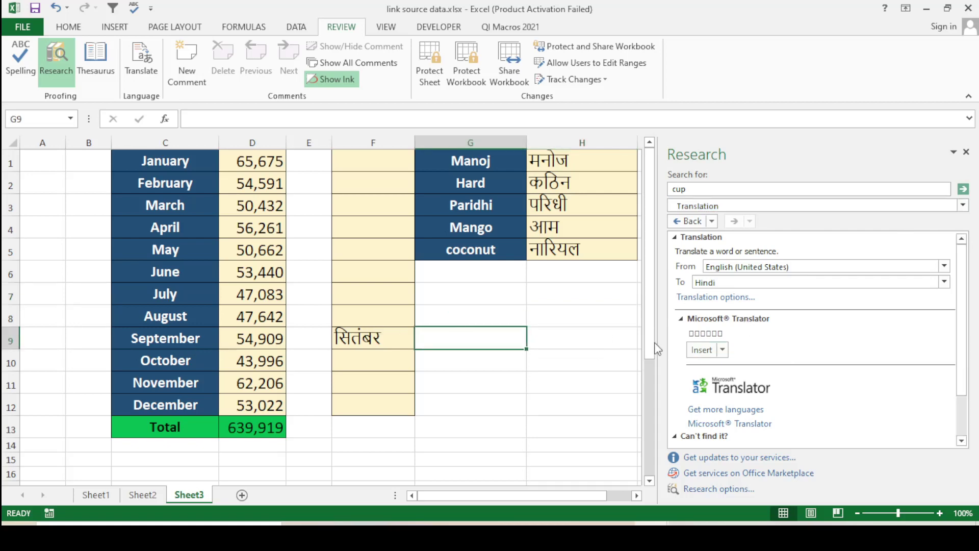
{"action": "left_click", "coordinate": [378, 401]}
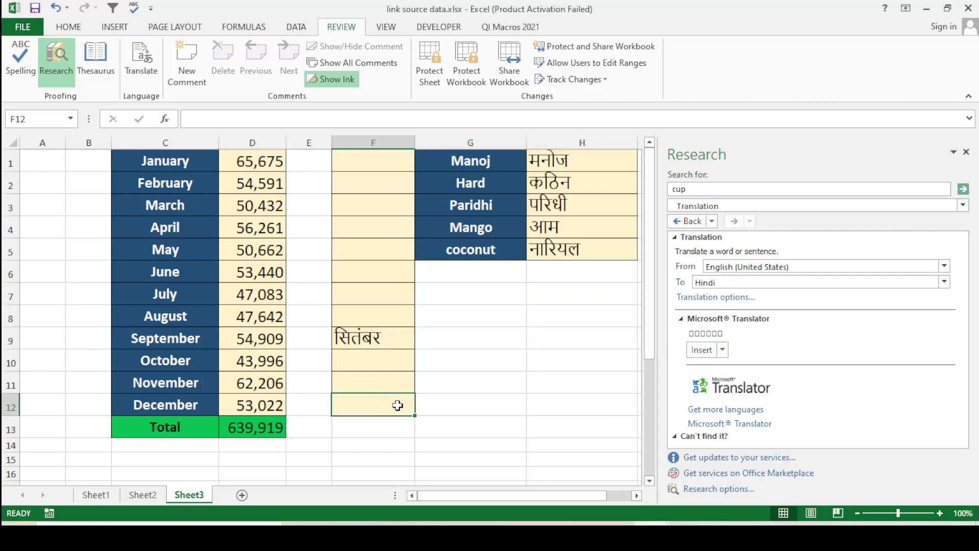
{"action": "left_click", "coordinate": [706, 349]}
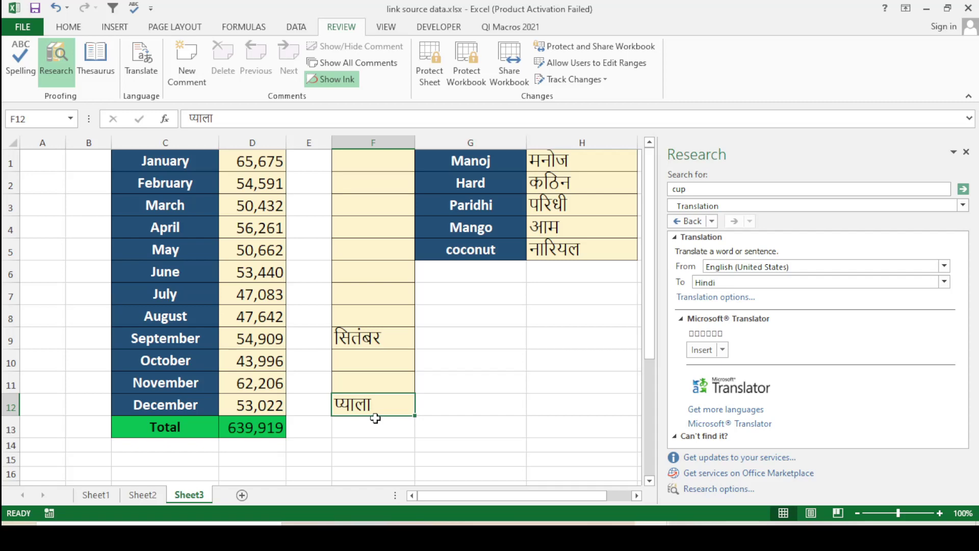
{"action": "left_click", "coordinate": [458, 420]}
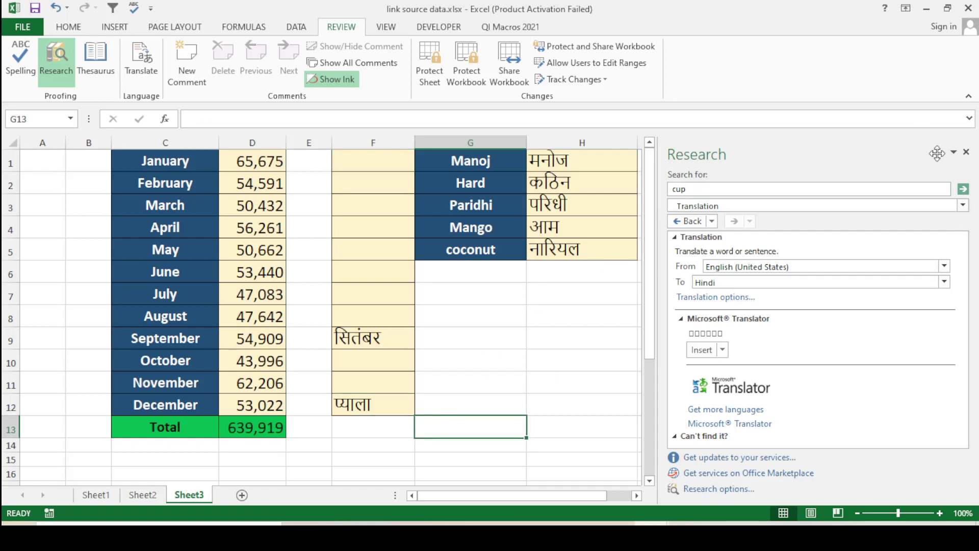
- Close the Research pane and click around cells K9, H9, H7 and J10
{"action": "left_click", "coordinate": [965, 152]}
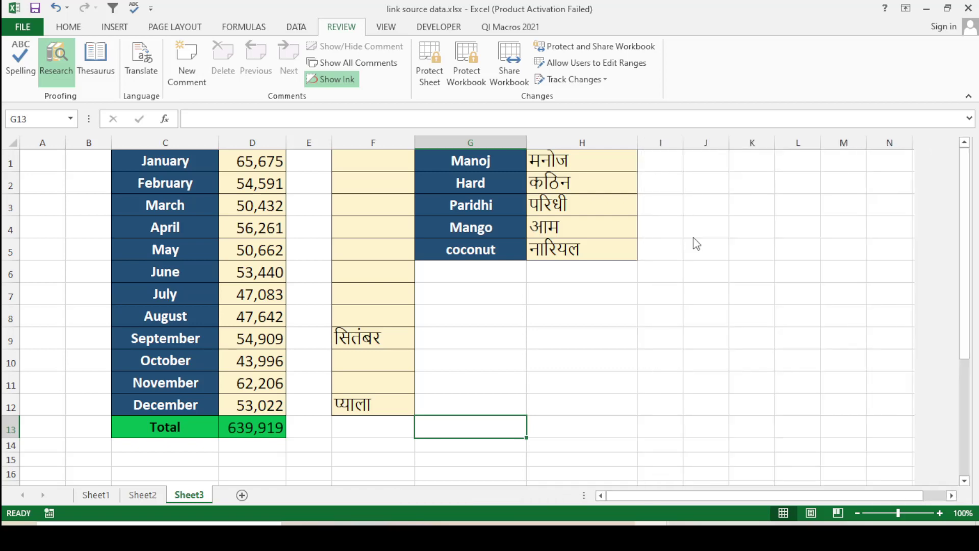
{"action": "left_click", "coordinate": [739, 336]}
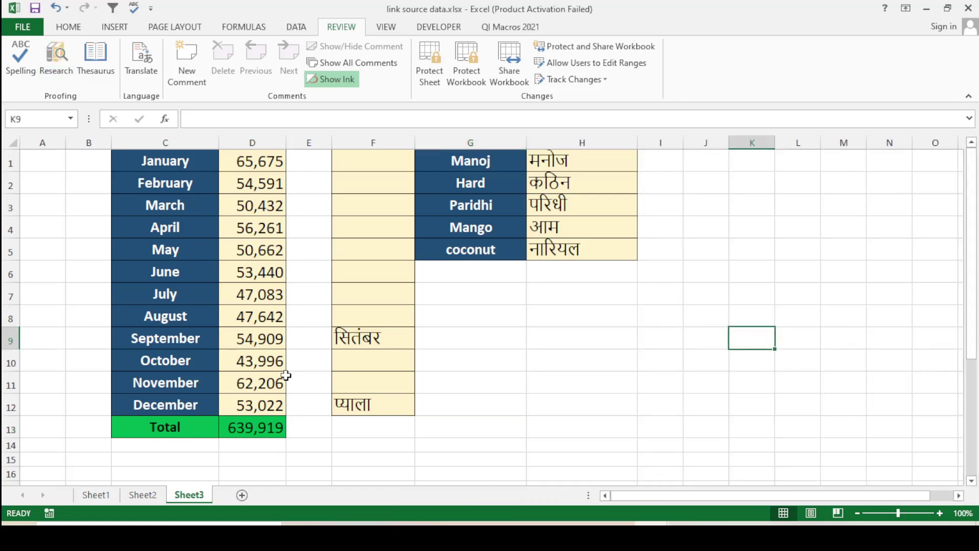
{"action": "left_click", "coordinate": [601, 345]}
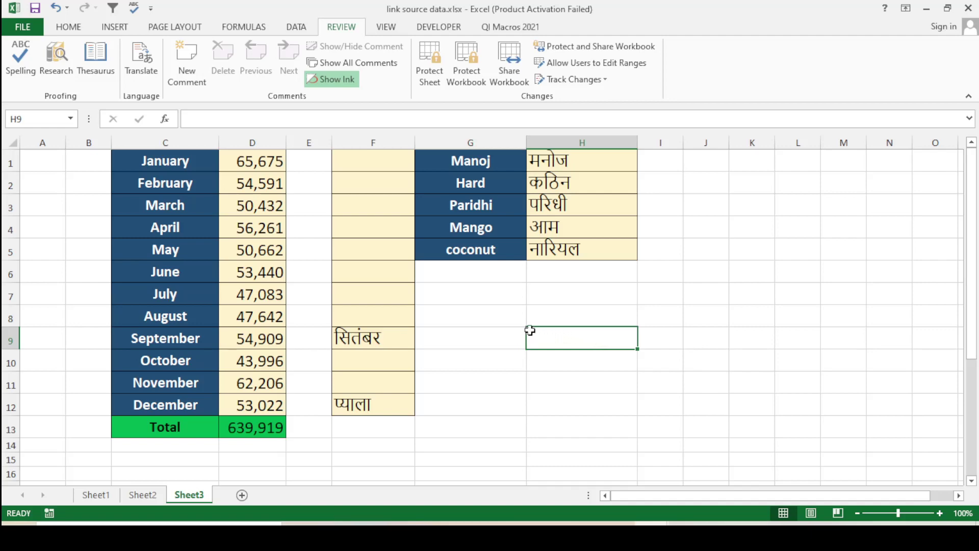
{"action": "left_click", "coordinate": [588, 289]}
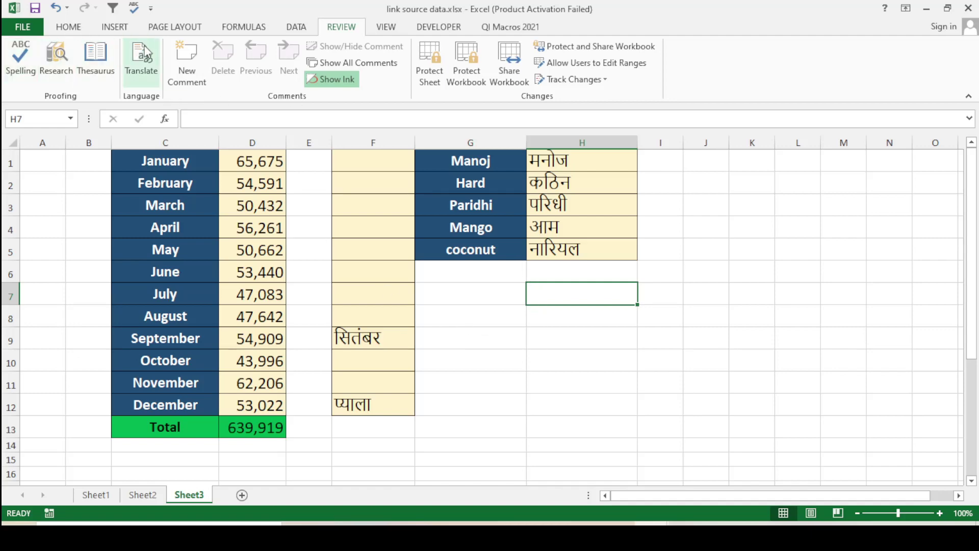
{"action": "left_click", "coordinate": [717, 361]}
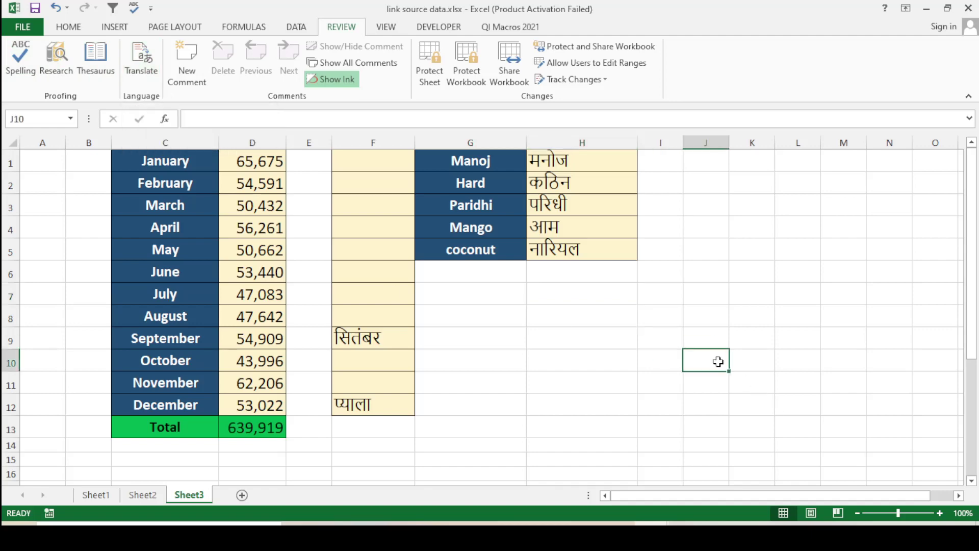